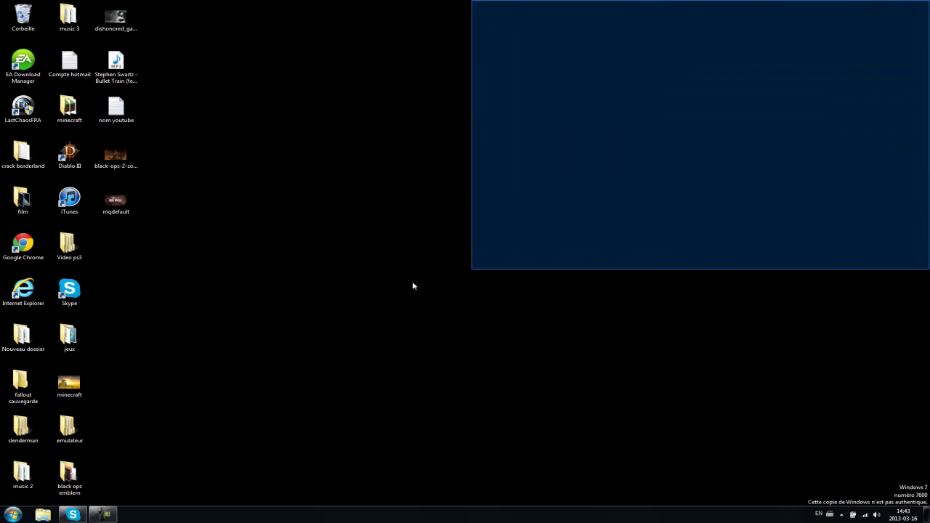
# Step: Look inside the mods minecraft folder within the desktop's minecraft folder, and close the window
pyautogui.doubleClick(69, 107)
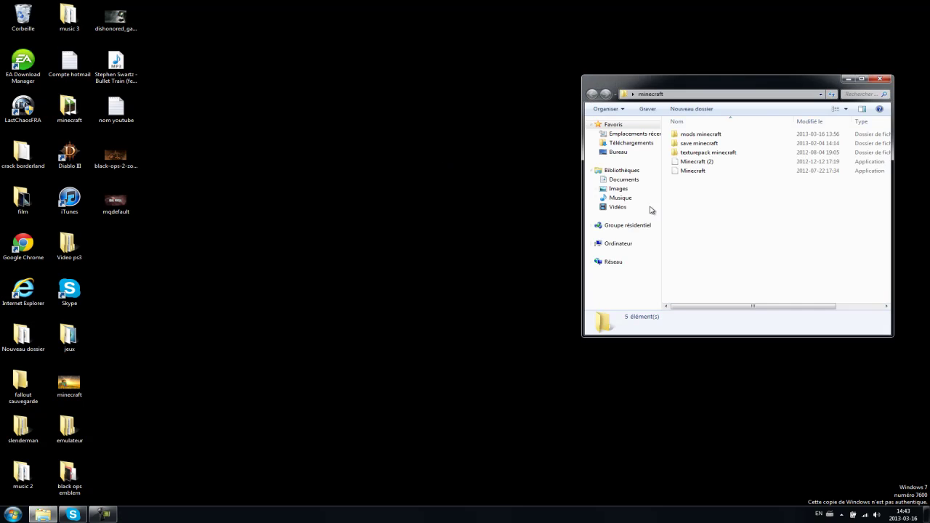
pyautogui.doubleClick(717, 138)
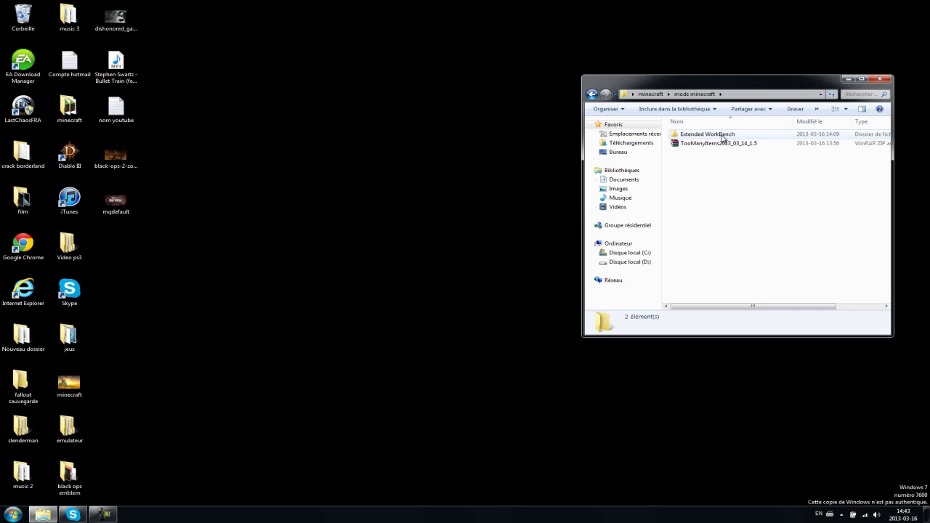
pyautogui.click(881, 80)
pyautogui.moveTo(928, 3); pyautogui.dragTo(811, 92)
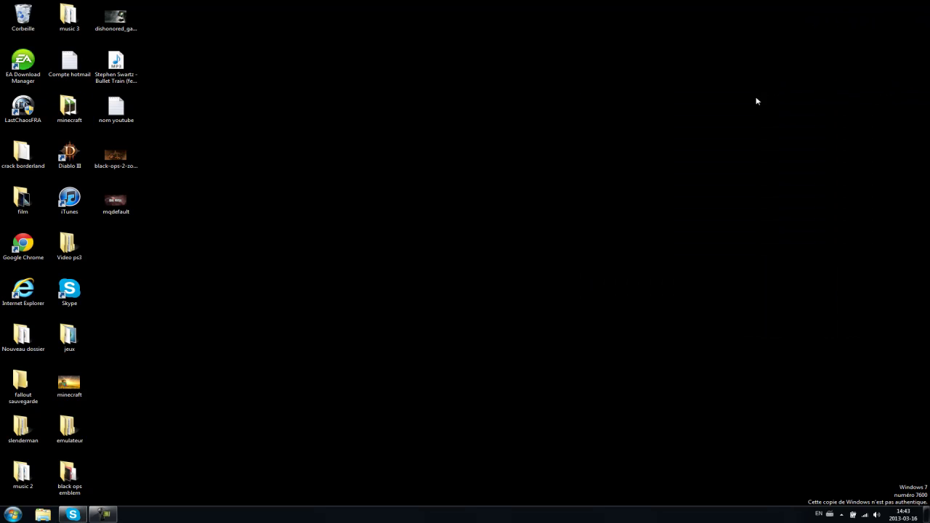
pyautogui.doubleClick(24, 245)
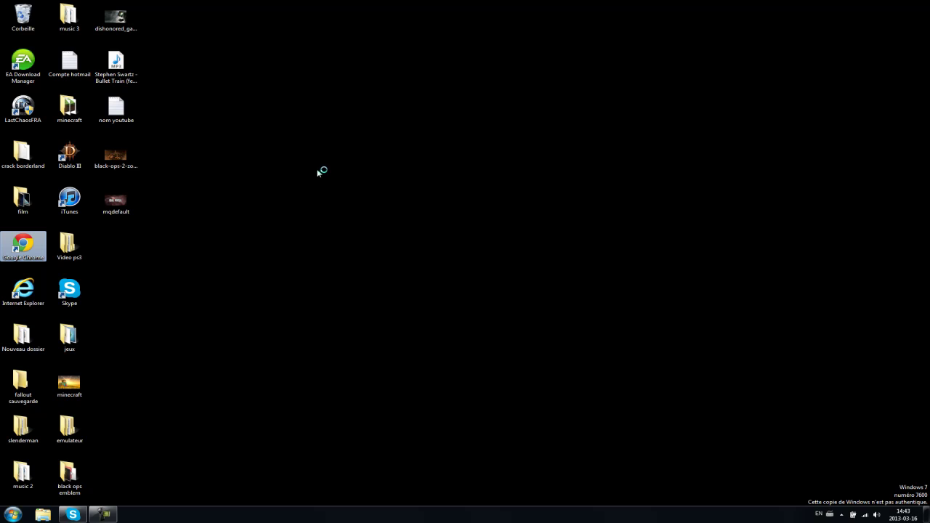
pyautogui.click(318, 99)
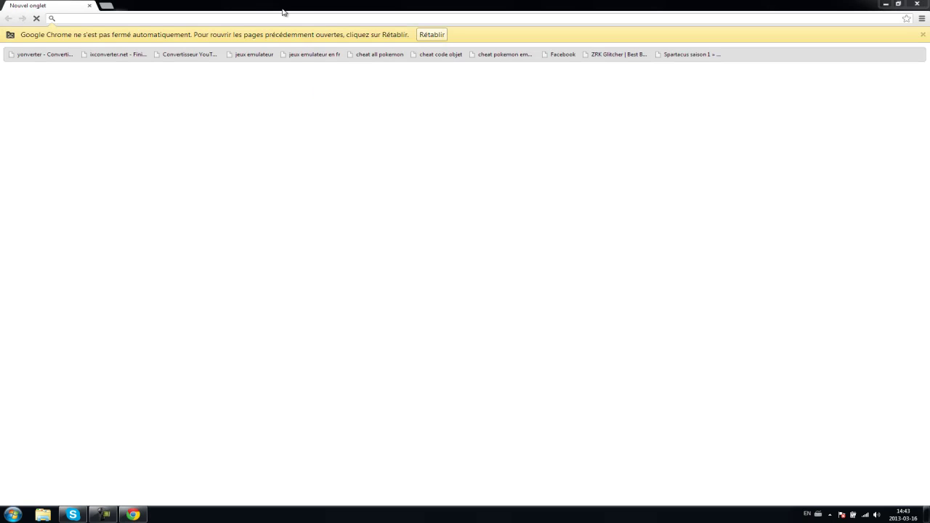
pyautogui.write('www.go')
pyautogui.press('Return')
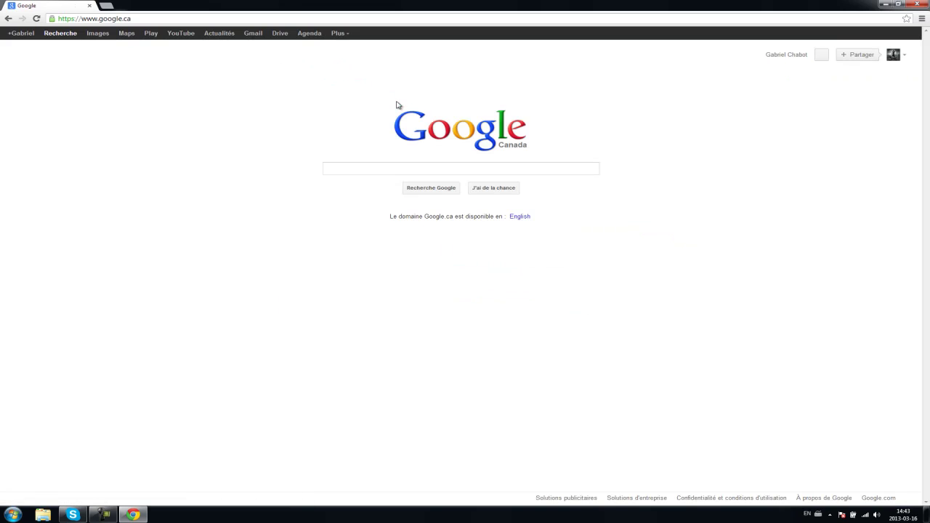
pyautogui.click(338, 169)
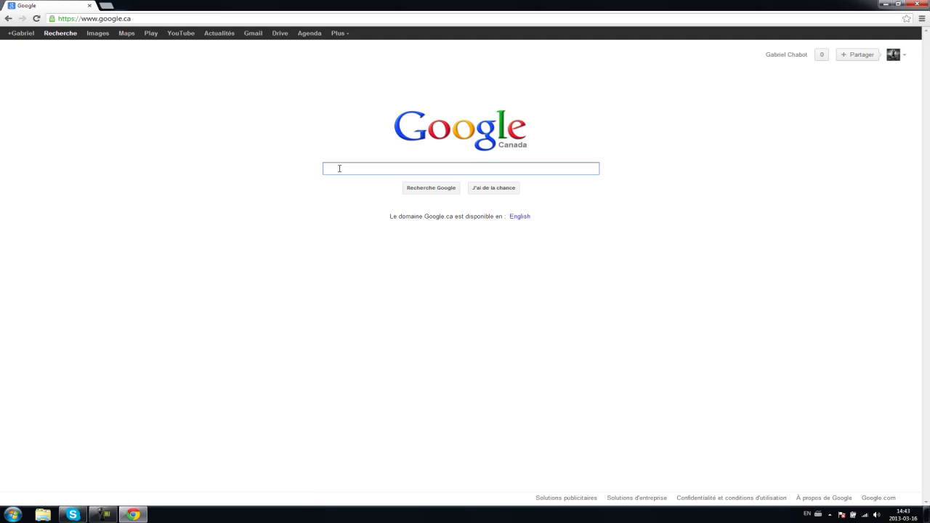
pyautogui.write('minec')
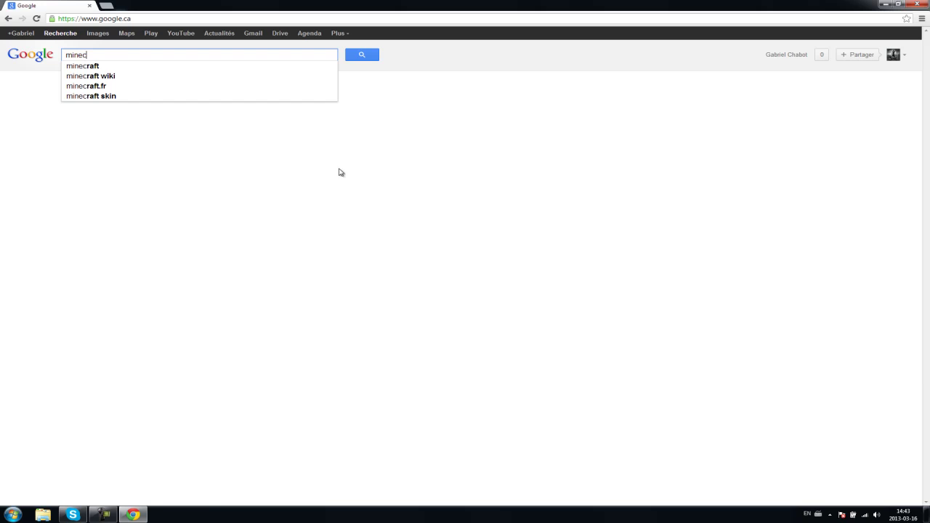
pyautogui.write('raft.france')
pyautogui.press('Return')
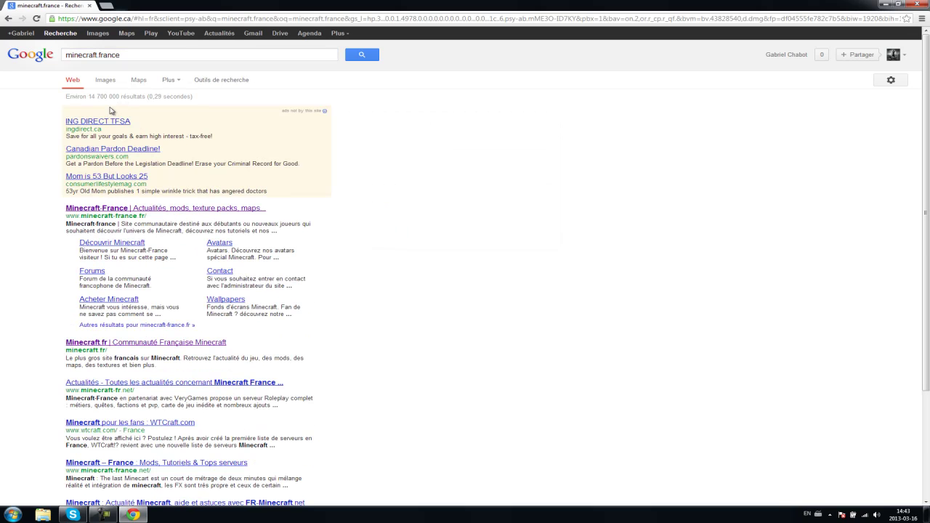
pyautogui.click(80, 209)
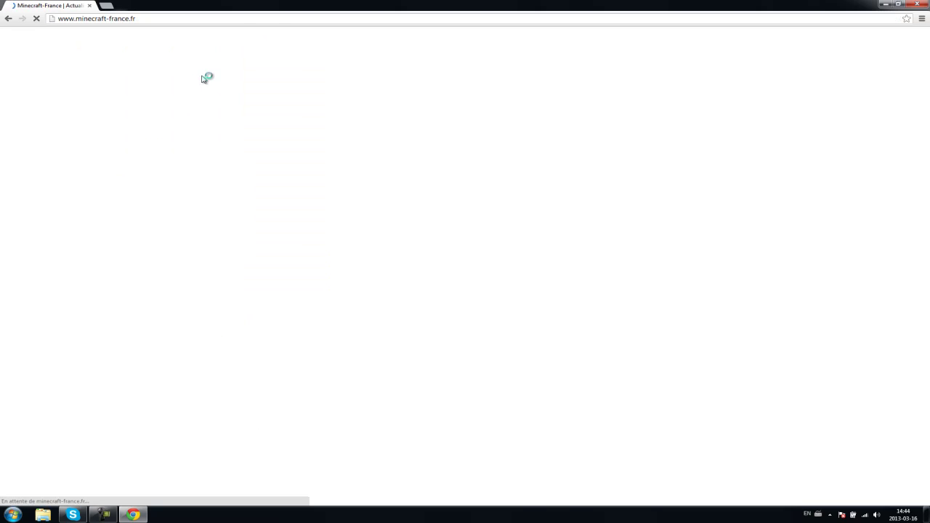
# Step: Go to the site's Mods category and open the [Mod] Extended WorkBench [1.5] article
pyautogui.moveTo(419, 107)
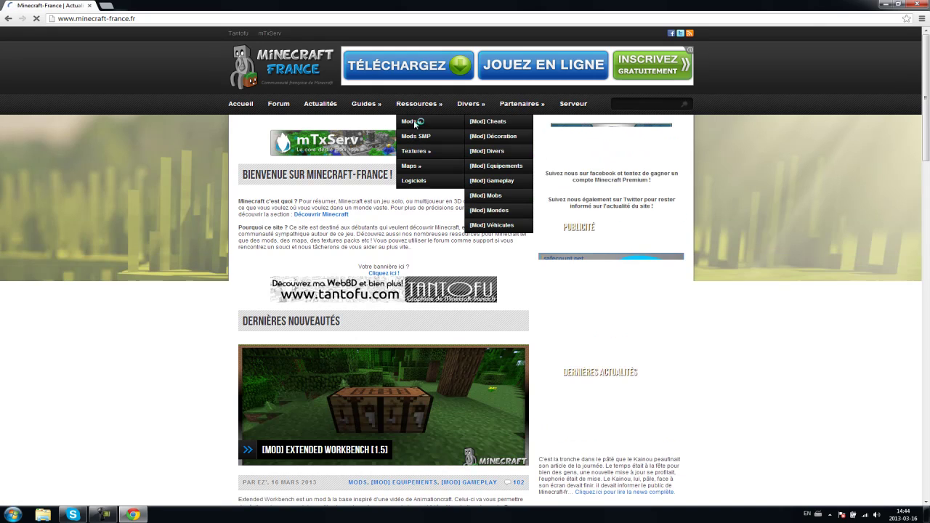
pyautogui.click(413, 122)
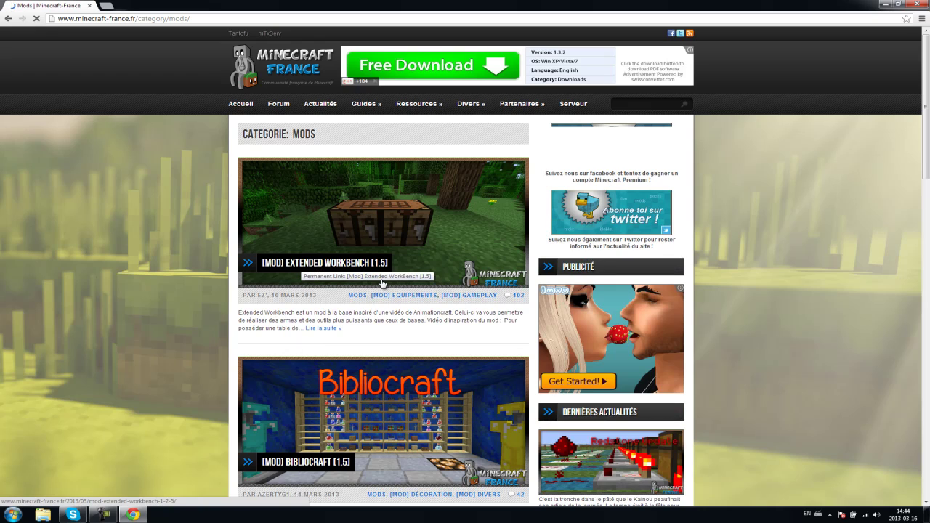
pyautogui.click(324, 263)
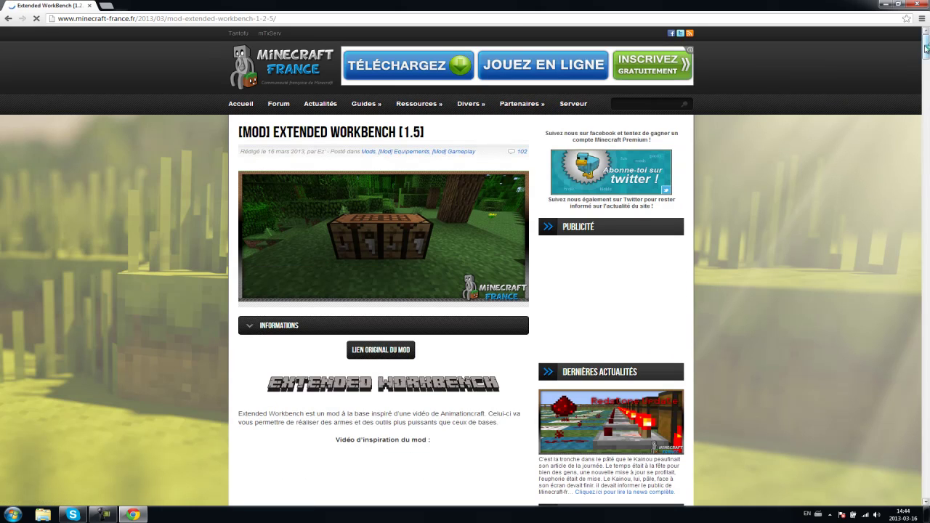
# Step: Review the Extended WorkBench article's crafting recipes, tool, armour and compass details down to its download links
pyautogui.moveTo(926, 53); pyautogui.dragTo(925, 75)
pyautogui.click(925, 83)
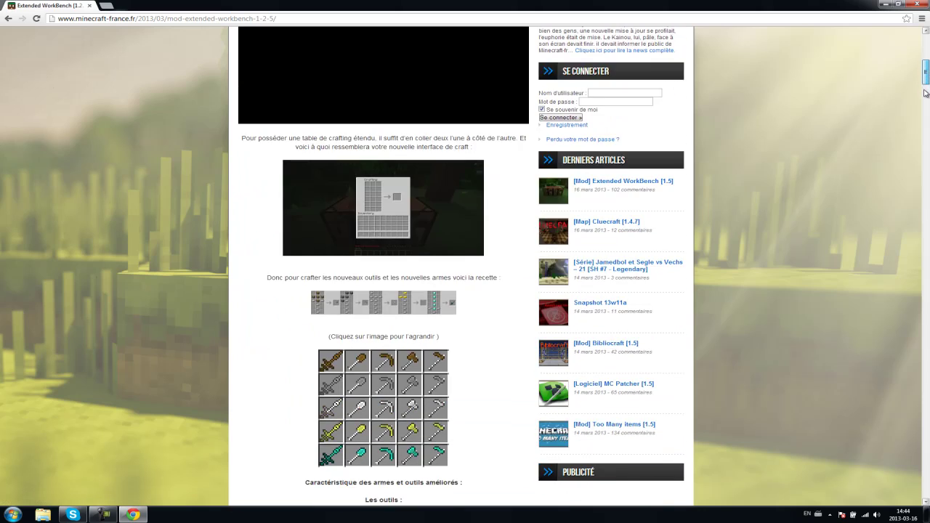
pyautogui.moveTo(925, 84); pyautogui.dragTo(921, 64)
pyautogui.scroll(-10, 842, 326)
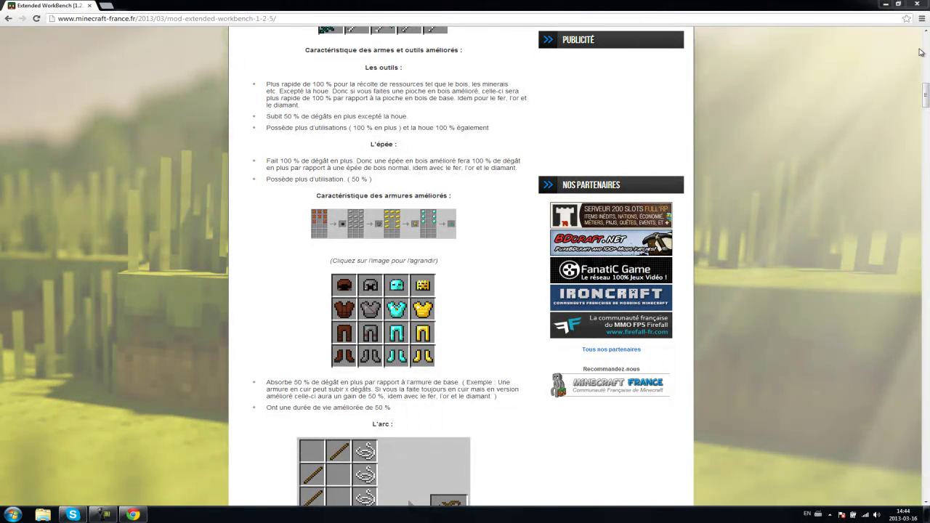
pyautogui.moveTo(926, 98)
pyautogui.mouseDown()
pyautogui.moveTo(925, 194)
pyautogui.moveTo(925, 76)
pyautogui.moveTo(922, 96)
pyautogui.mouseUp()
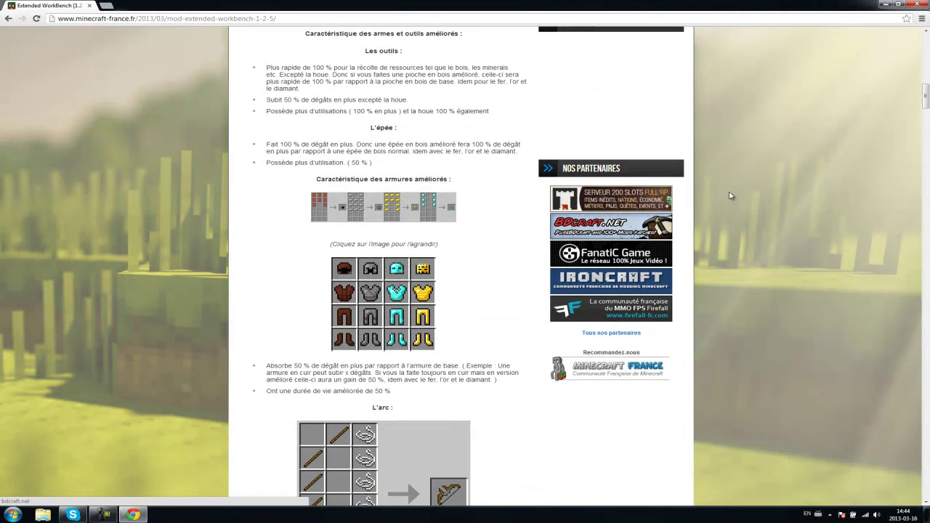
pyautogui.moveTo(924, 101); pyautogui.dragTo(917, 170)
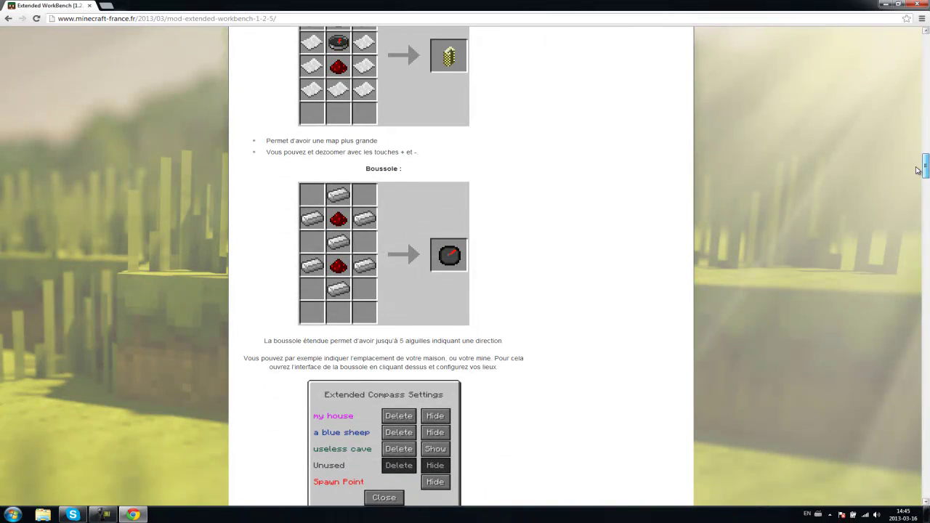
pyautogui.moveTo(916, 170); pyautogui.dragTo(917, 179)
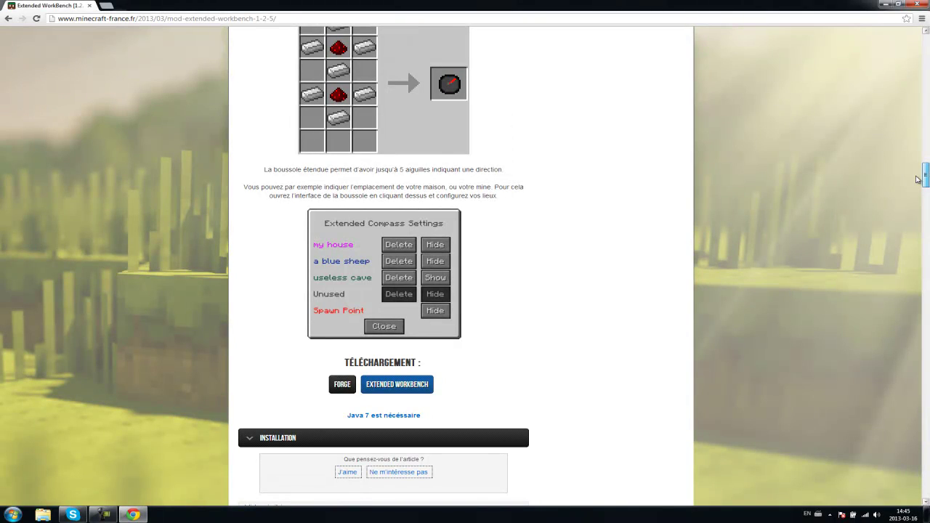
pyautogui.moveTo(917, 179); pyautogui.dragTo(917, 184)
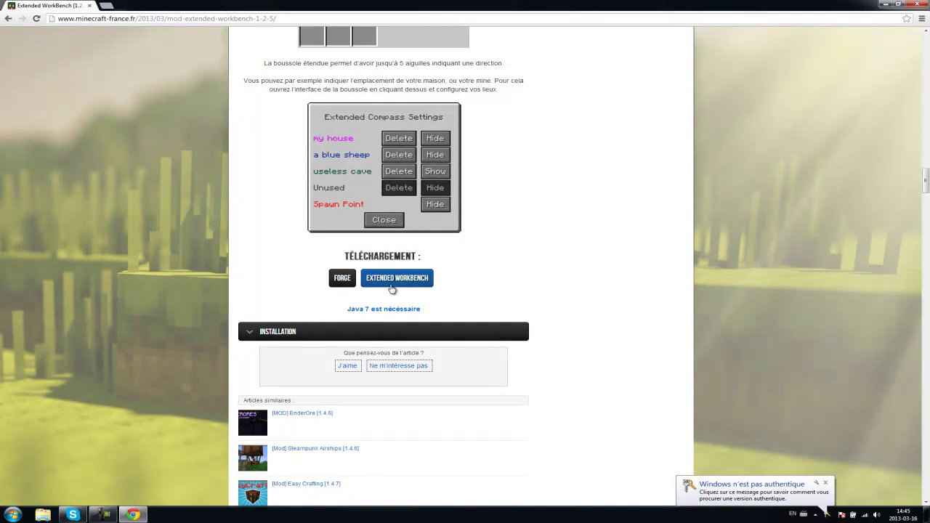
# Step: Download minecraftforge-universal-1.5-7.7.0.586.zip from the article's Forge link, skipping the adf.ly advert, and return to the article
pyautogui.click(348, 284)
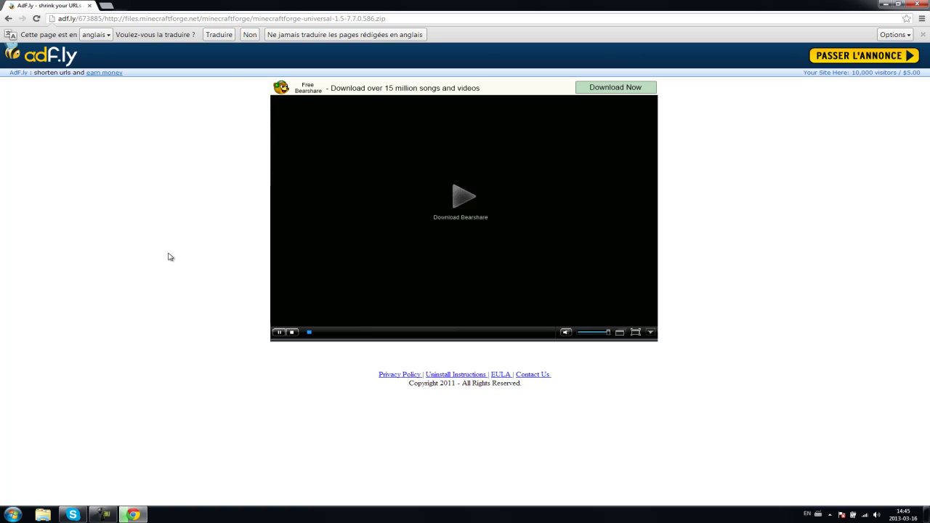
pyautogui.click(862, 56)
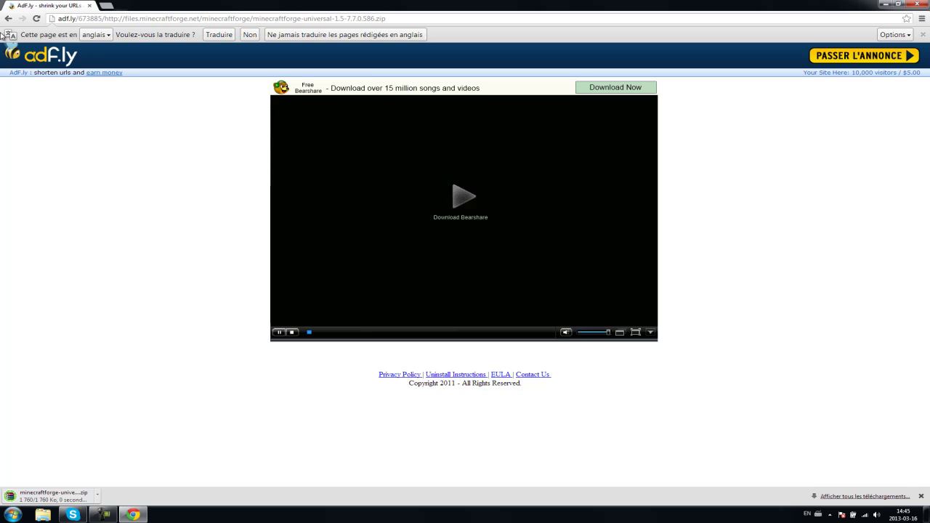
pyautogui.click(8, 19)
# Step: Search Google for "telecharger winrar" in a new tab, and close that tab
pyautogui.click(109, 7)
pyautogui.write('www.google.ca')
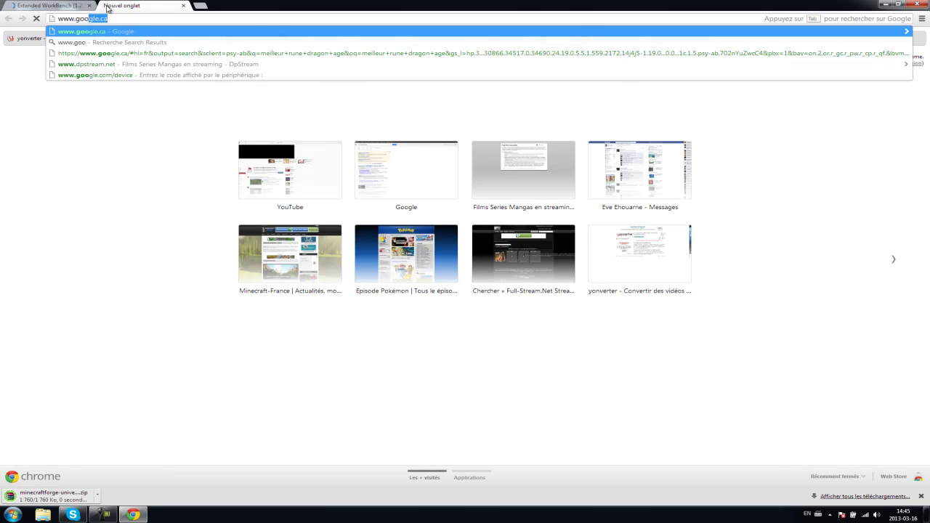
pyautogui.press('Return')
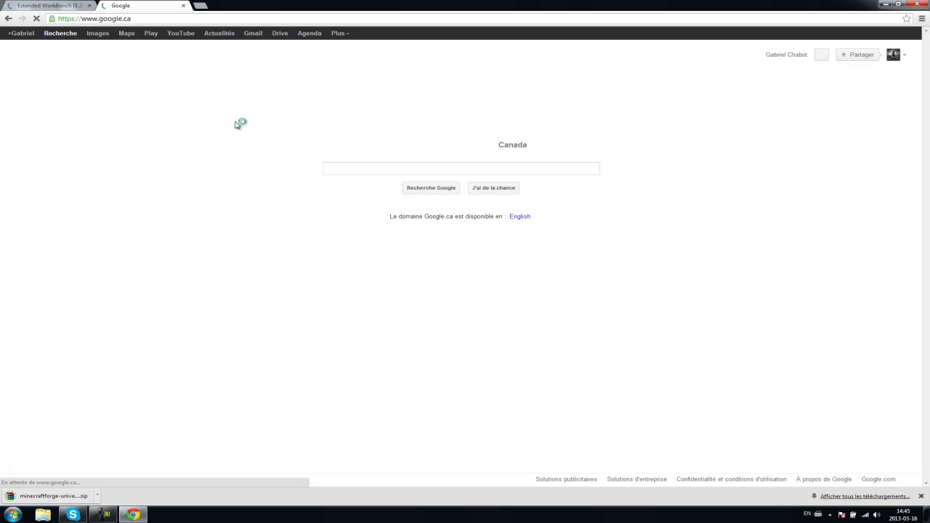
pyautogui.write('telecharger ')
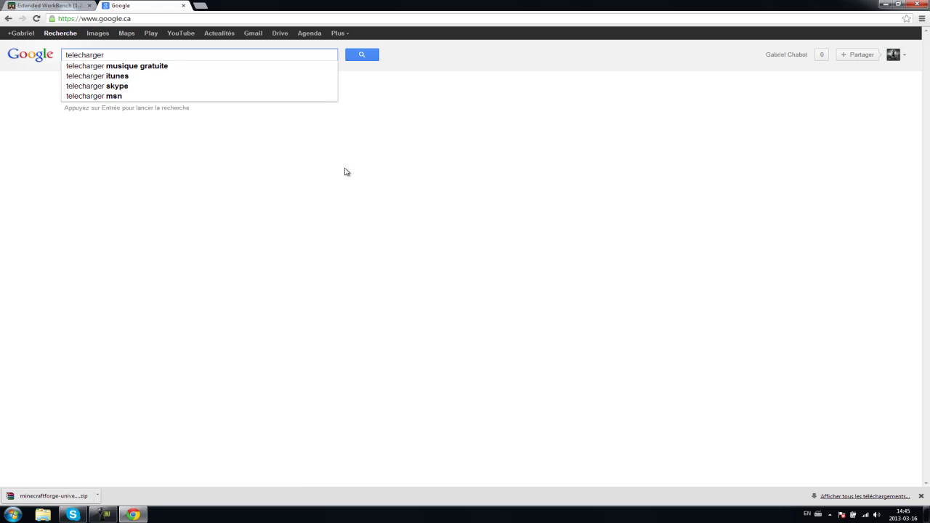
pyautogui.write('winrar')
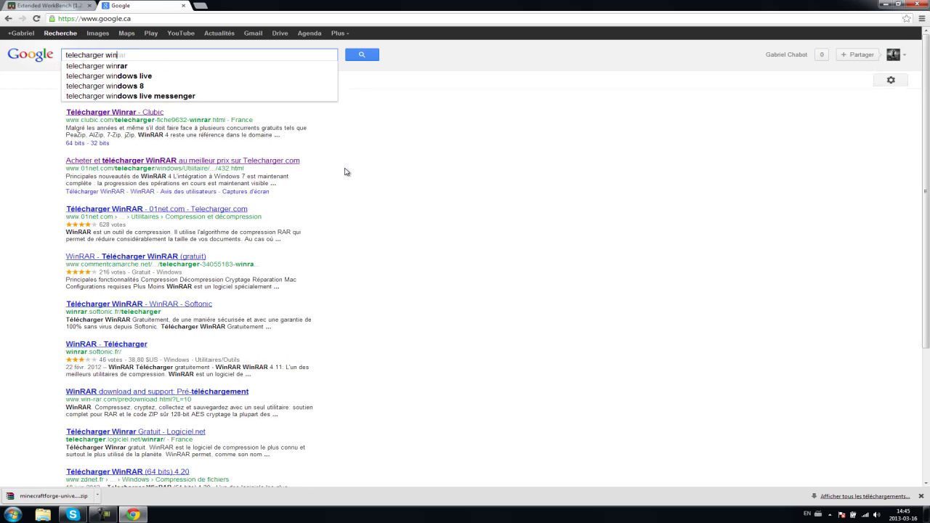
pyautogui.press('Return')
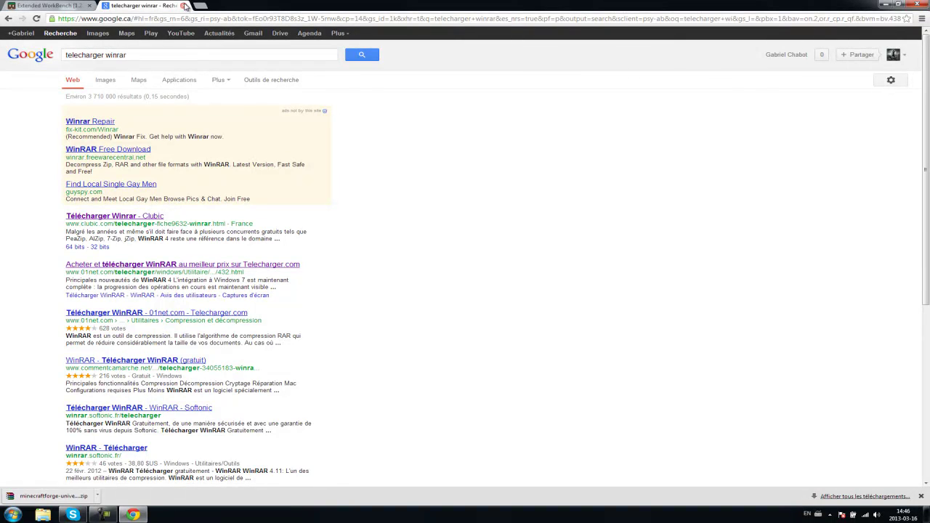
pyautogui.click(183, 5)
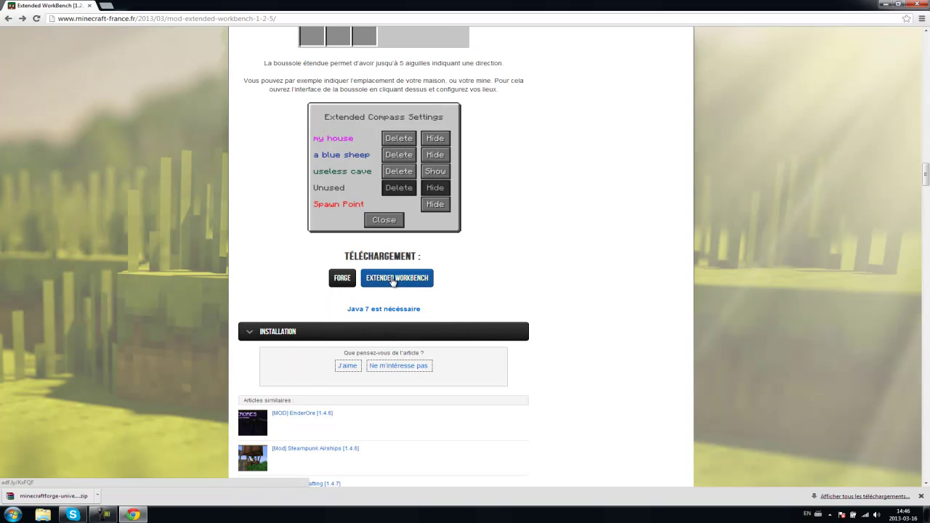
# Step: Open the adf.ly download page for the Extended WorkBench mod
pyautogui.click(394, 283)
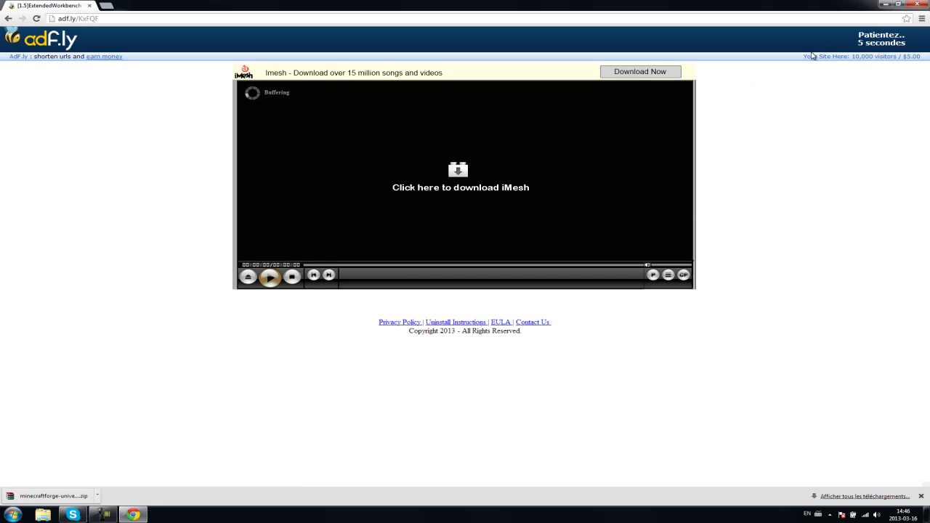
pyautogui.click(887, 4)
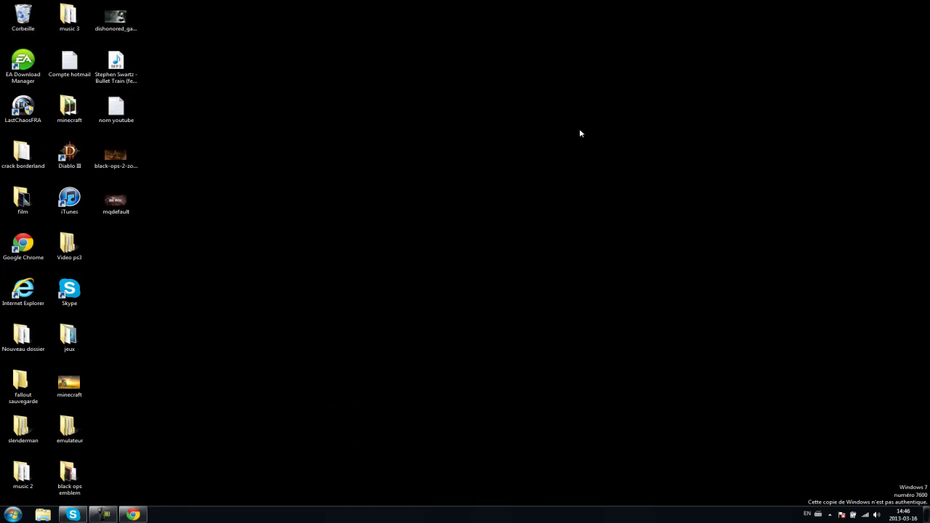
pyautogui.click(133, 514)
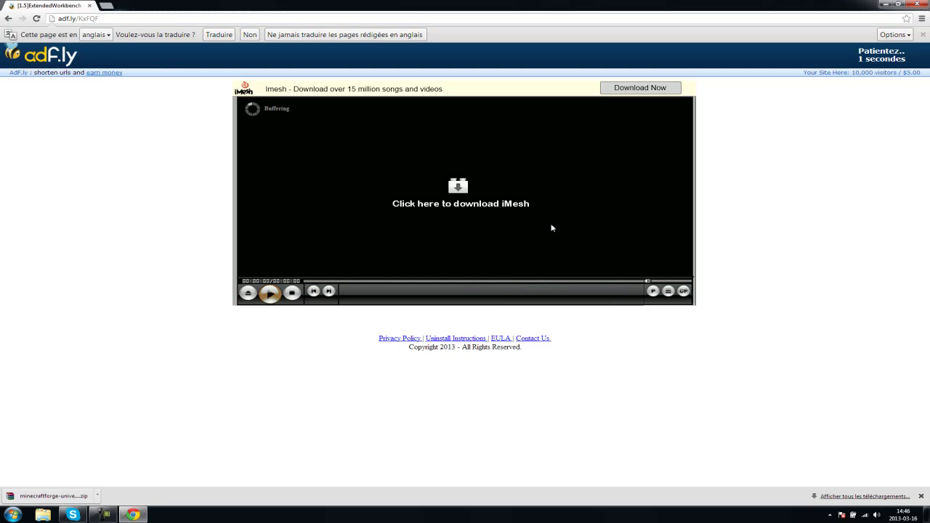
# Step: Close the browser and open the mods minecraft folder within the desktop's minecraft folder
pyautogui.click(923, 4)
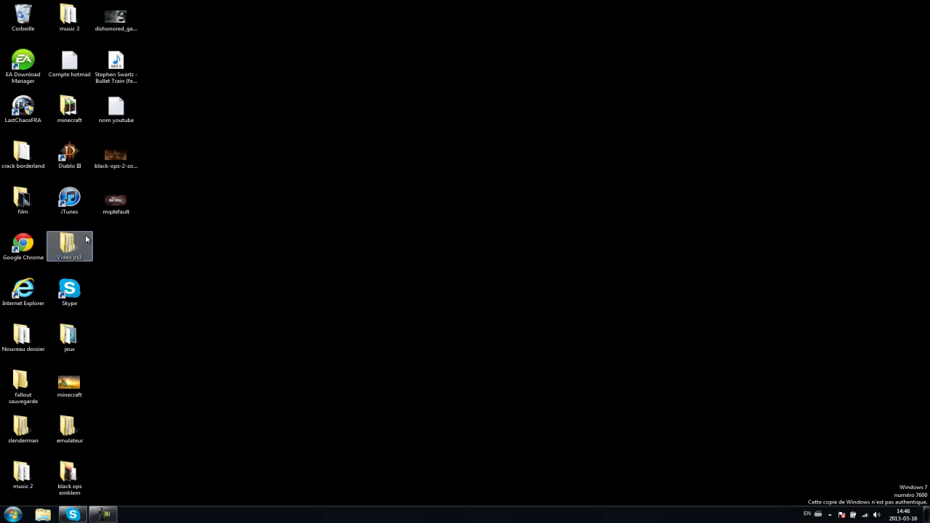
pyautogui.doubleClick(67, 116)
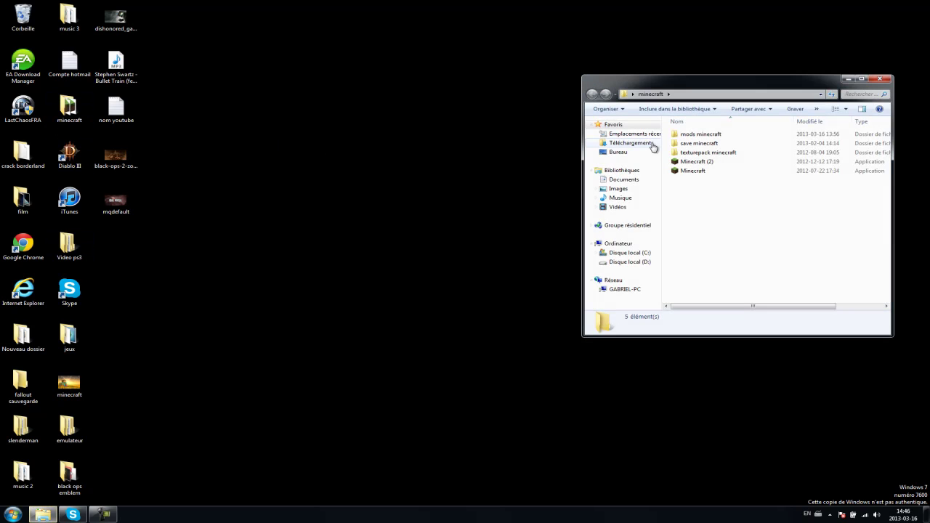
pyautogui.doubleClick(718, 133)
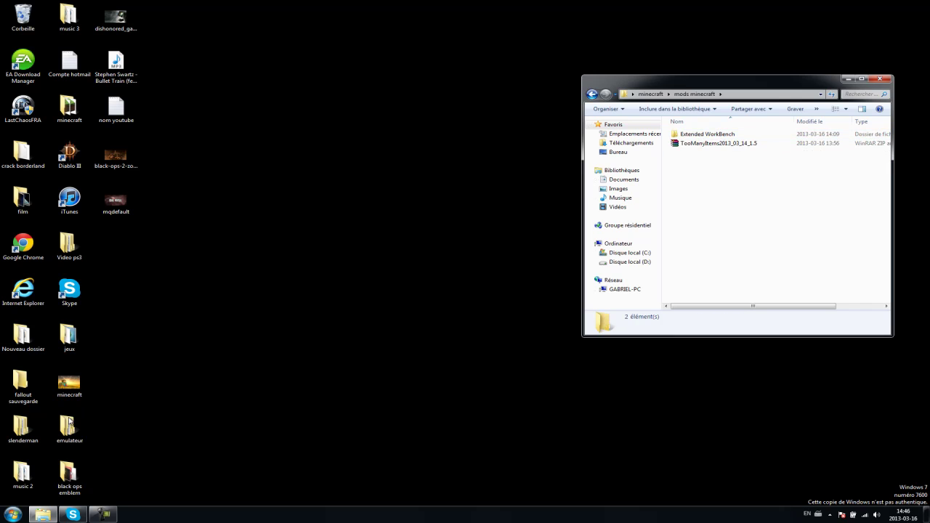
# Step: Open the Roaming application data folder by searching for %appdata%
pyautogui.click(13, 514)
pyautogui.press('super')
pyautogui.press('super')
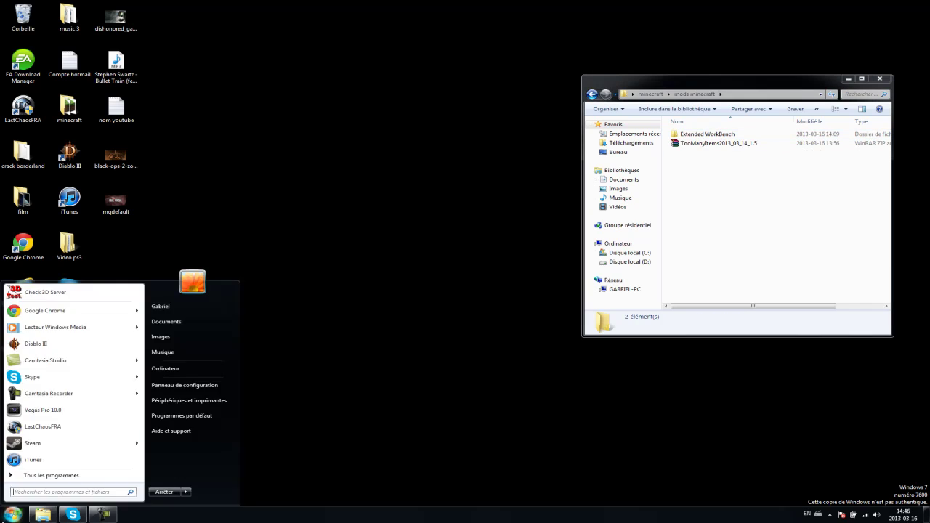
pyautogui.click(24, 491)
pyautogui.write('%')
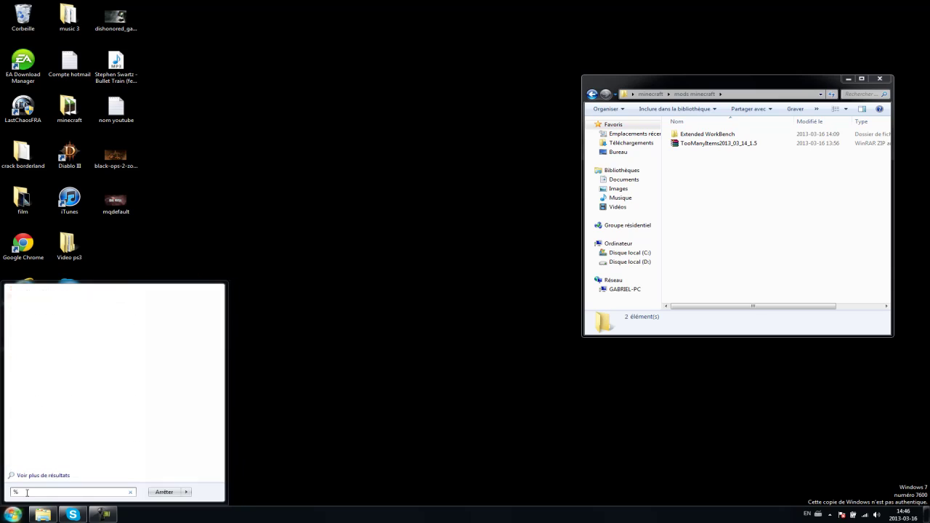
pyautogui.write('appdata%')
pyautogui.press('Return')
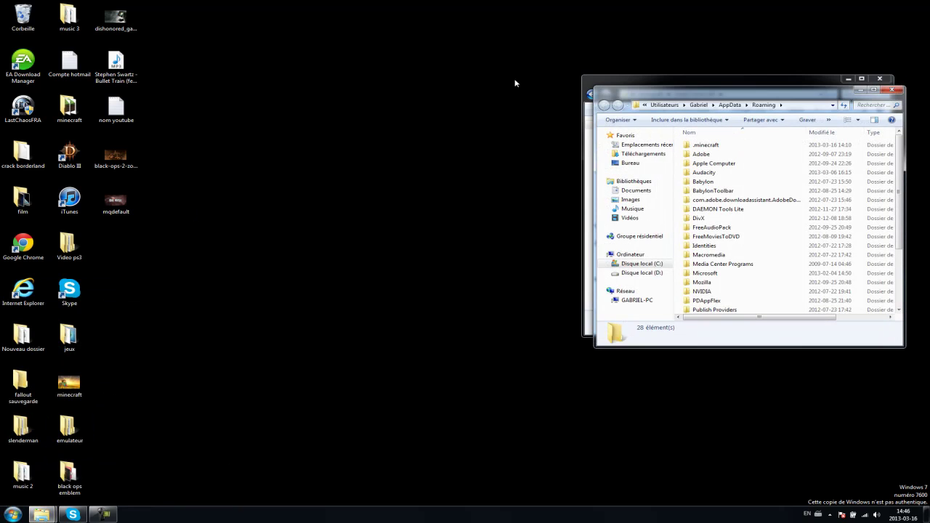
# Step: Move the Roaming folder window beside the mods minecraft window and open the bin folder inside .minecraft
pyautogui.moveTo(661, 97); pyautogui.dragTo(412, 130)
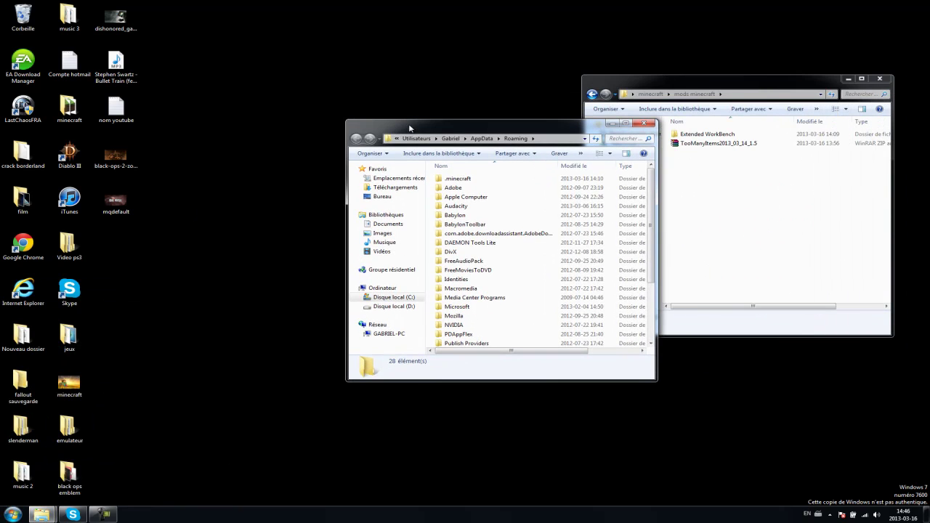
pyautogui.doubleClick(462, 181)
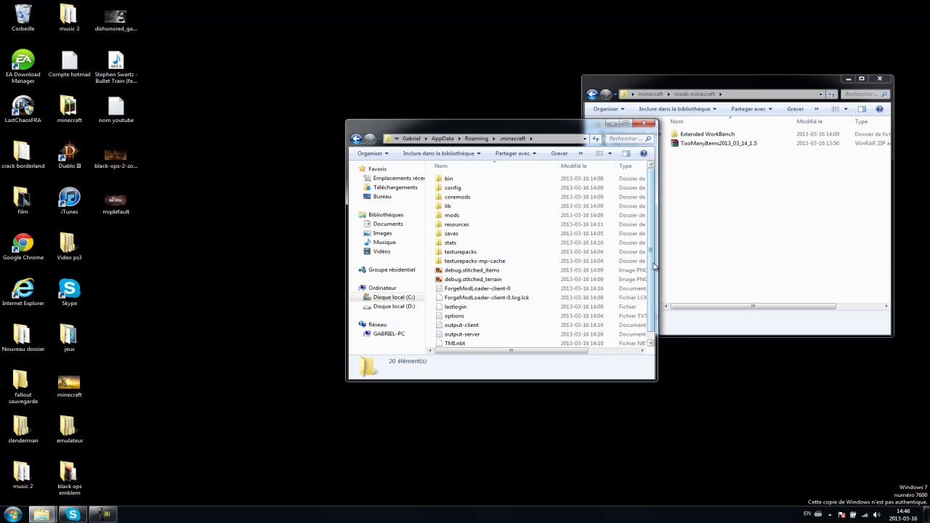
pyautogui.doubleClick(459, 179)
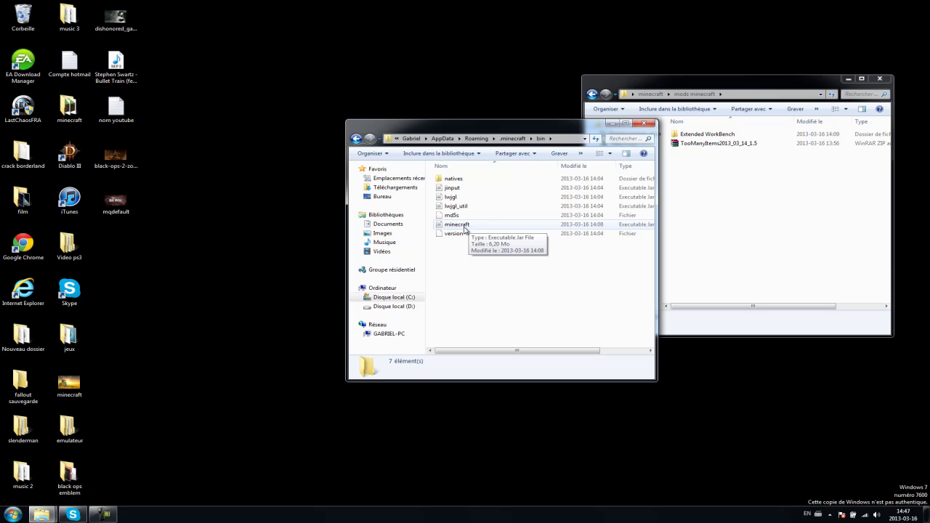
# Step: Open the minecraft executable jar with WinRAR archiver, dismiss the licence reminder, and reposition the archive window
pyautogui.click(460, 225)
pyautogui.rightClick(459, 226)
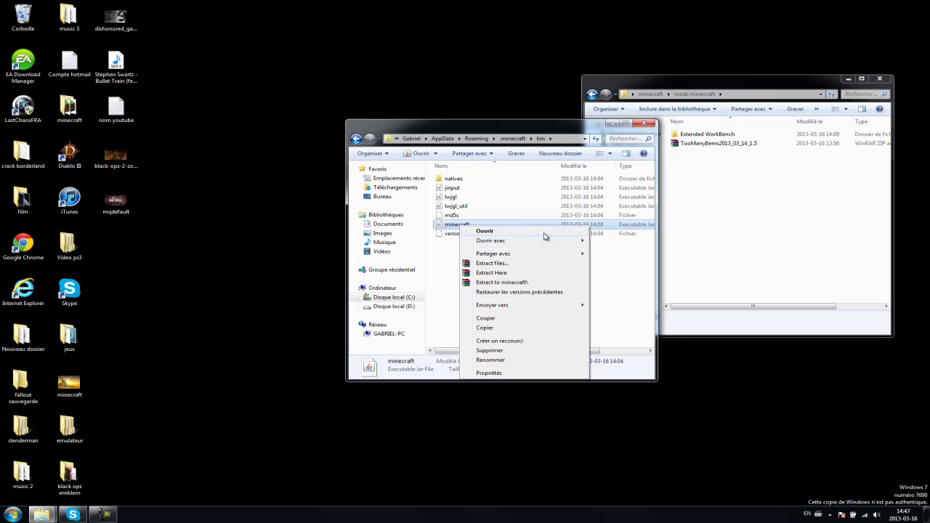
pyautogui.moveTo(537, 243)
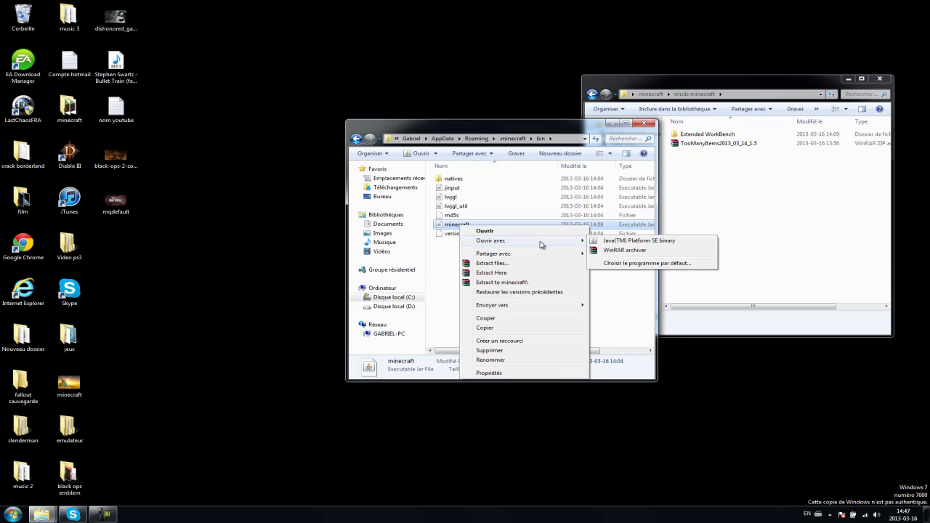
pyautogui.click(616, 251)
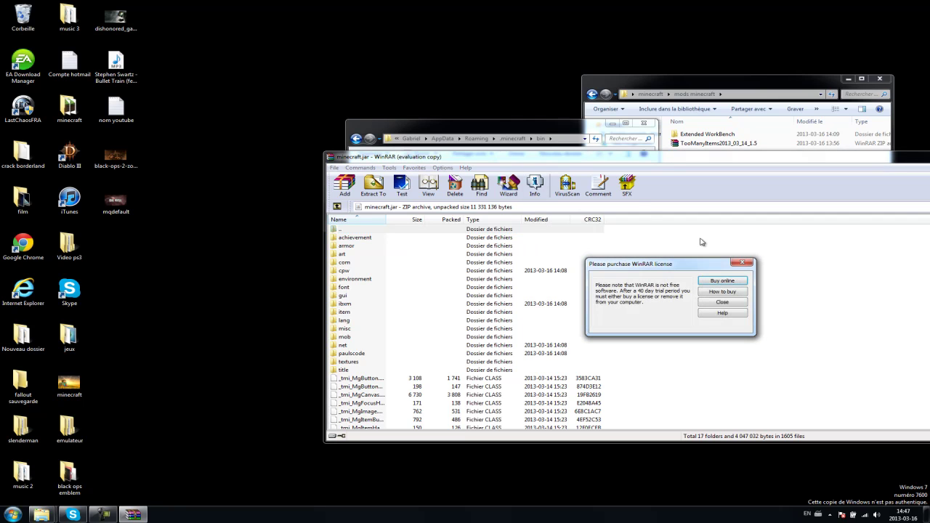
pyautogui.click(743, 264)
pyautogui.moveTo(566, 160); pyautogui.dragTo(411, 136)
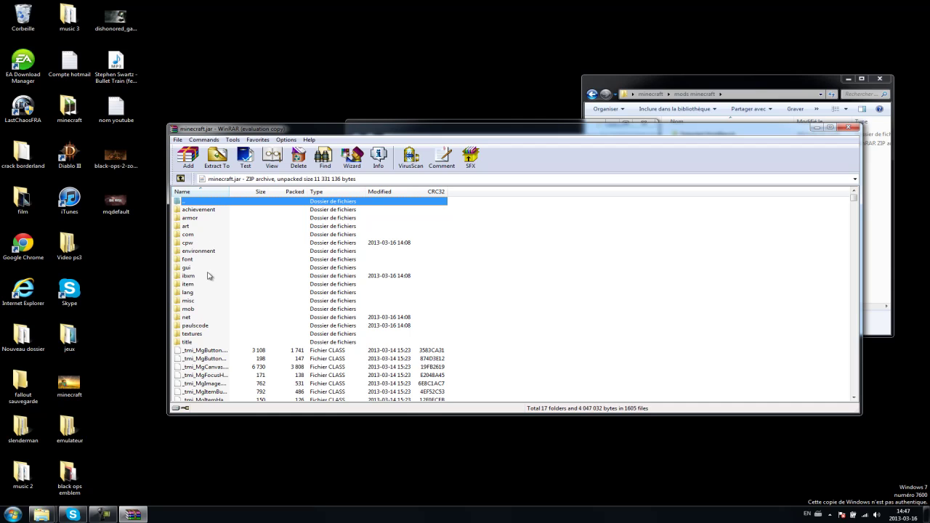
pyautogui.click(197, 268)
pyautogui.rightClick(197, 268)
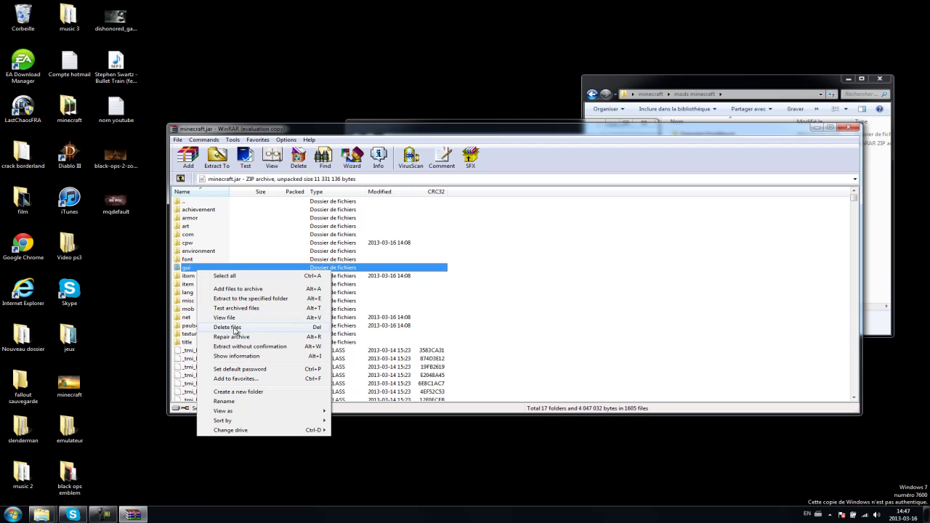
pyautogui.click(242, 292)
pyautogui.click(242, 275)
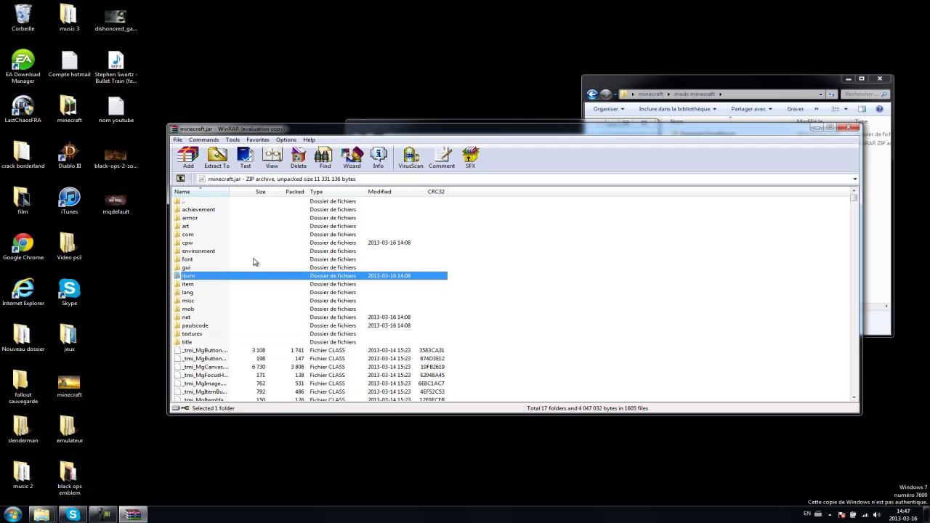
pyautogui.rightClick(200, 269)
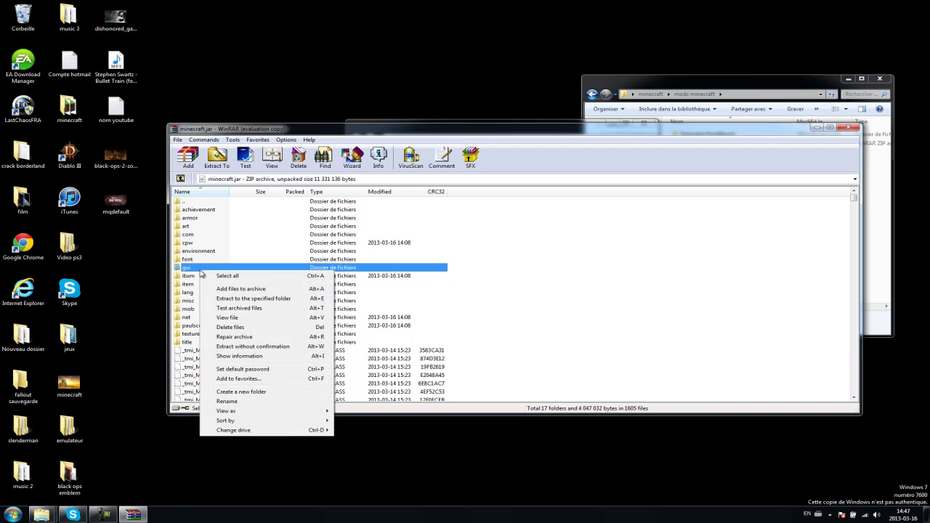
pyautogui.click(520, 291)
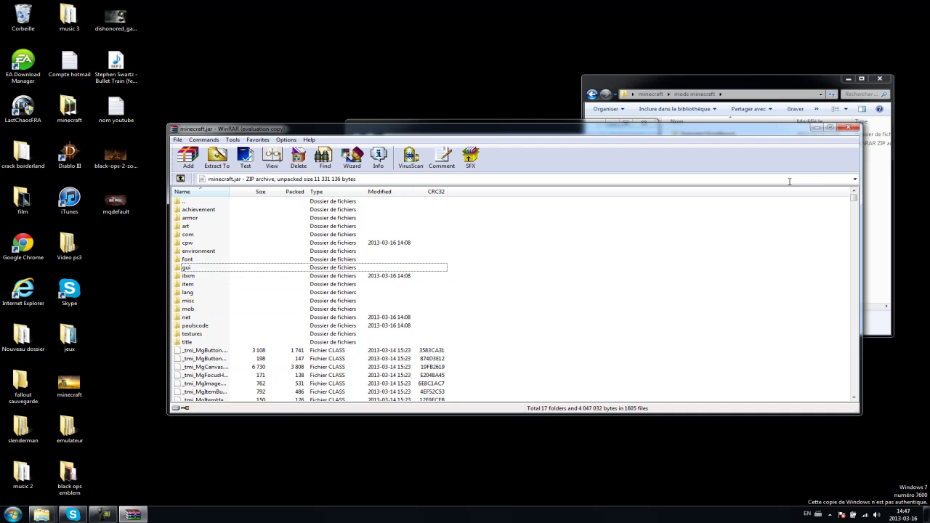
# Step: Set the minecraft.jar window aside and open minecraftforge-universal-1.5-7.7.0.586 from the Extended WorkBench folder, dismissing the licence reminder
pyautogui.click(848, 130)
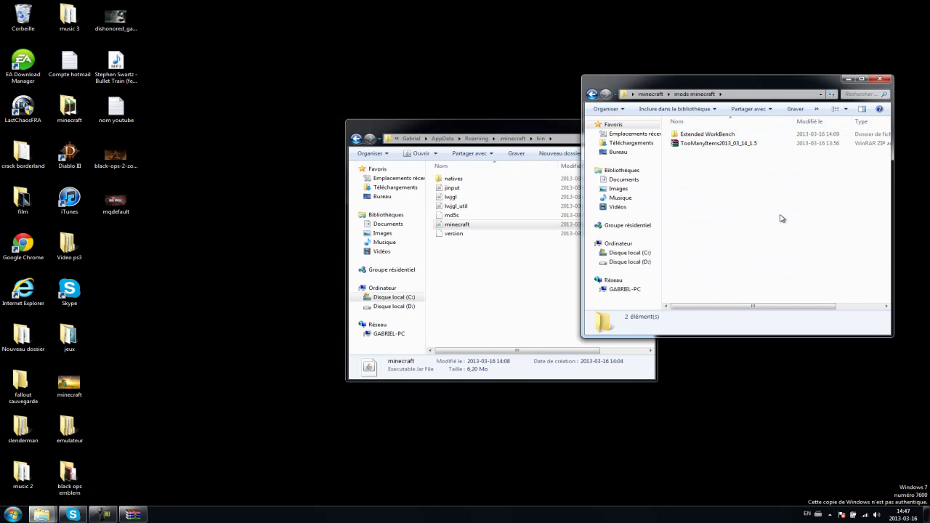
pyautogui.doubleClick(701, 135)
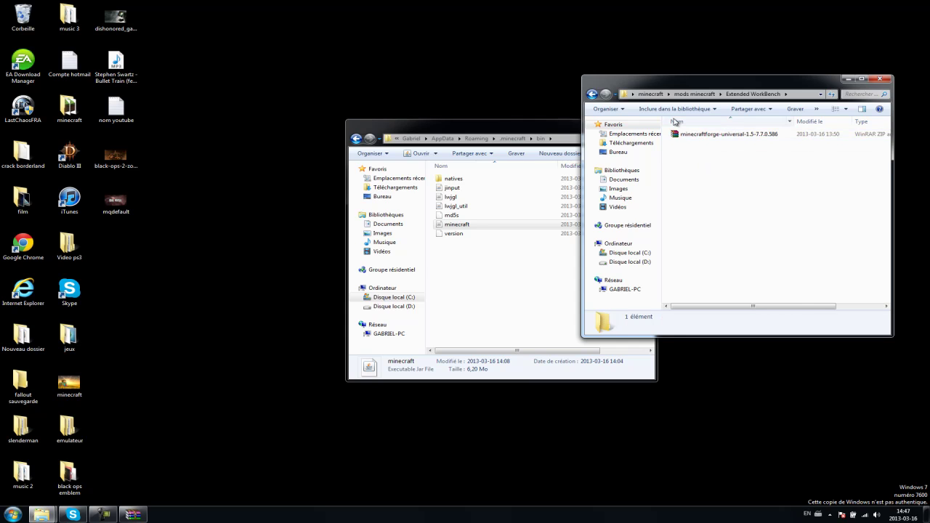
pyautogui.click(696, 136)
pyautogui.doubleClick(696, 135)
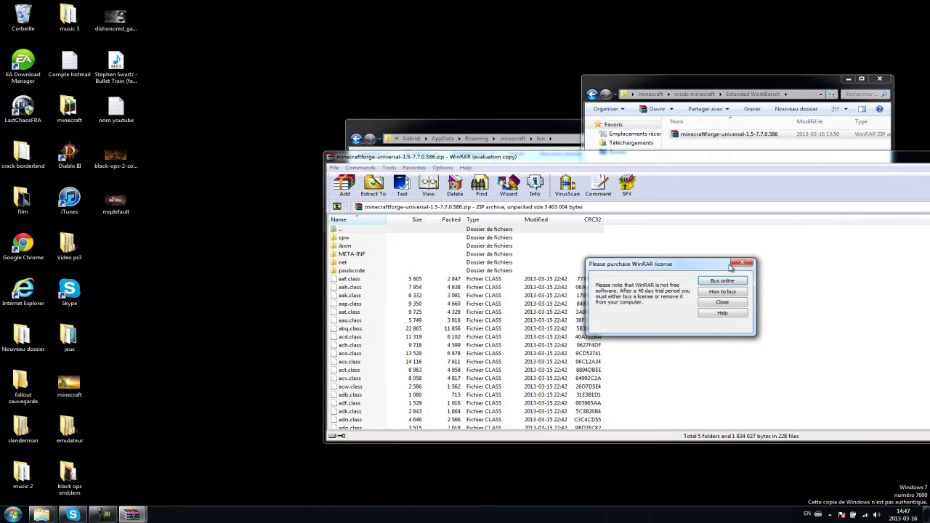
pyautogui.click(734, 263)
# Step: Select all files in the Forge archive, bring up the minecraft.jar archive alongside it, and clear the selection
pyautogui.click(424, 254)
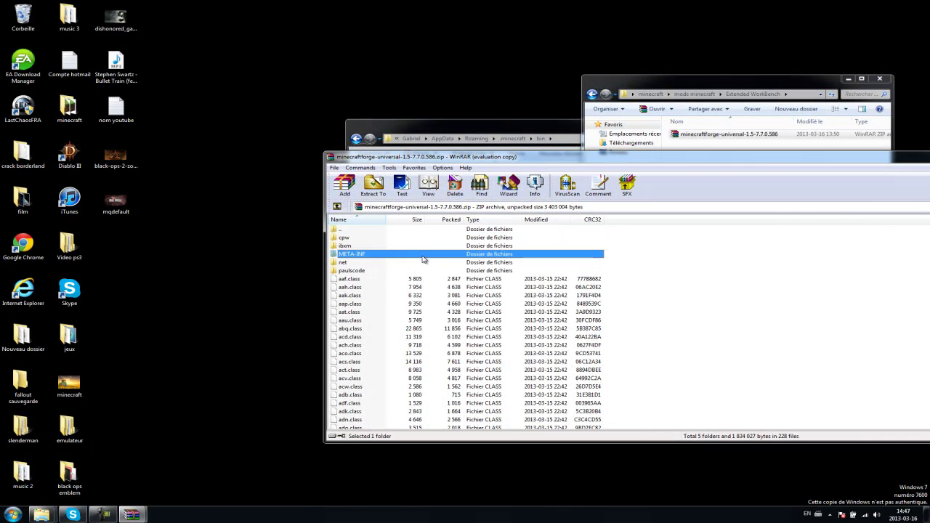
pyautogui.click(640, 241)
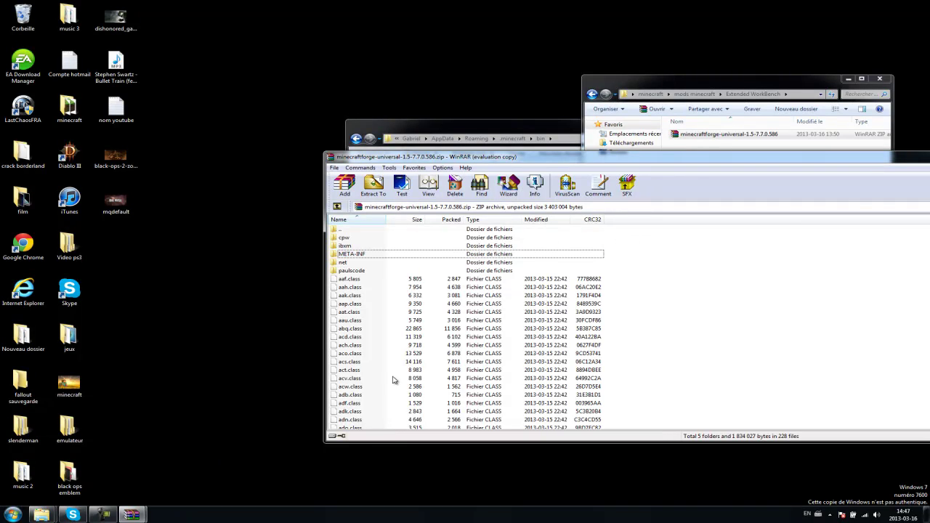
pyautogui.moveTo(632, 231); pyautogui.dragTo(451, 495)
pyautogui.moveTo(130, 514)
pyautogui.moveTo(109, 467); pyautogui.dragTo(896, 283)
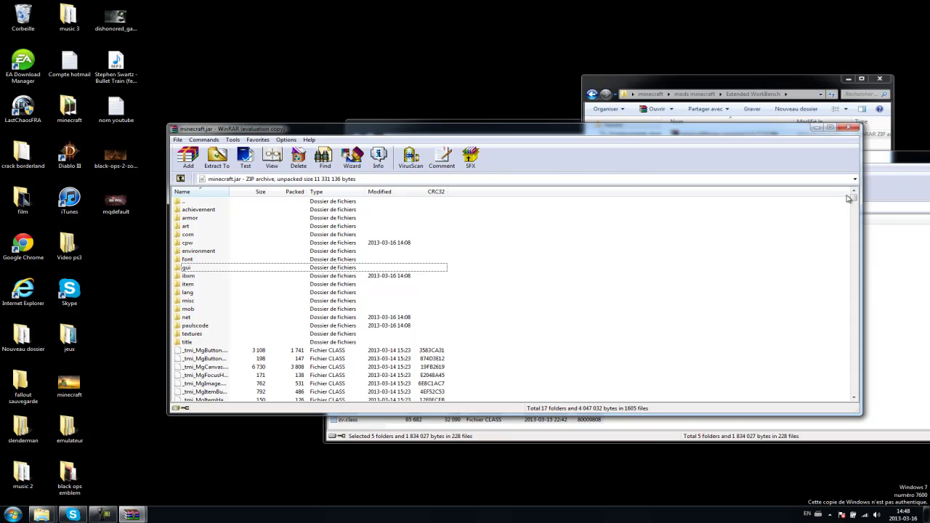
pyautogui.moveTo(848, 198); pyautogui.dragTo(874, 225)
pyautogui.click(889, 273)
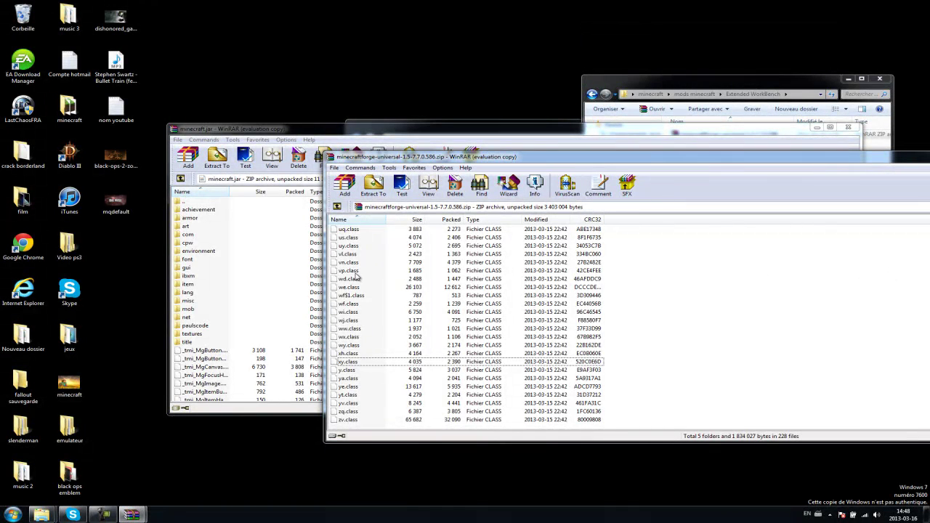
# Step: Look through the folders and class files inside the minecraft.jar archive
pyautogui.click(234, 260)
pyautogui.scroll(-6, 854, 196)
pyautogui.scroll(6, 854, 196)
pyautogui.scroll(-6, 854, 195)
pyautogui.scroll(6, 854, 194)
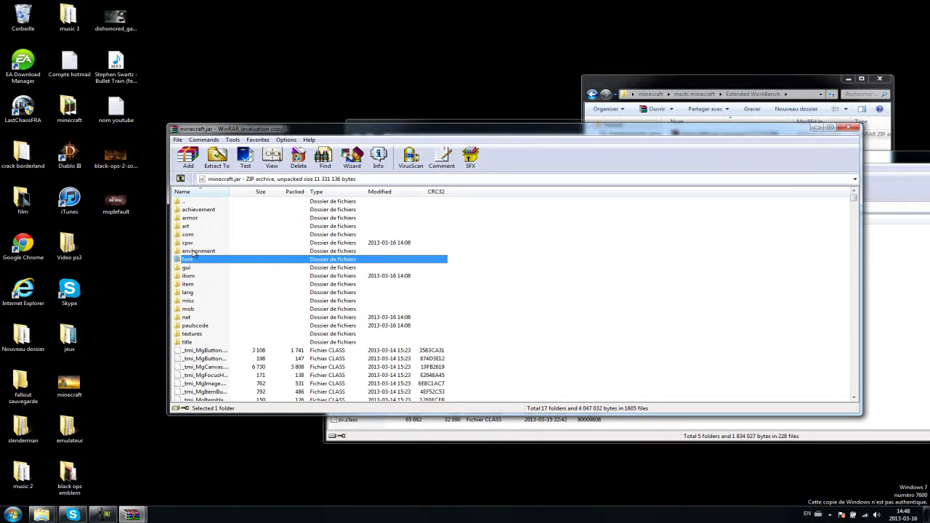
pyautogui.rightClick(188, 261)
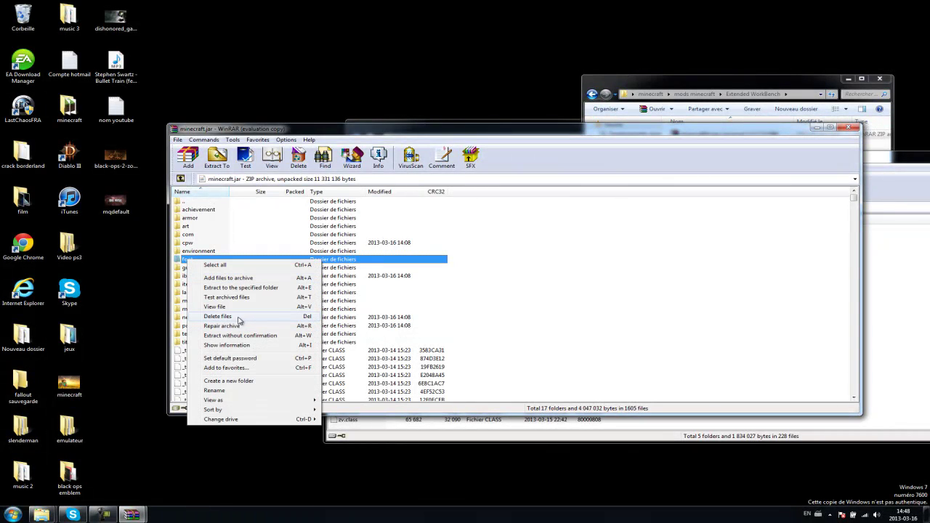
pyautogui.click(778, 255)
# Step: Close both the minecraft.jar and the Forge archive windows
pyautogui.click(847, 128)
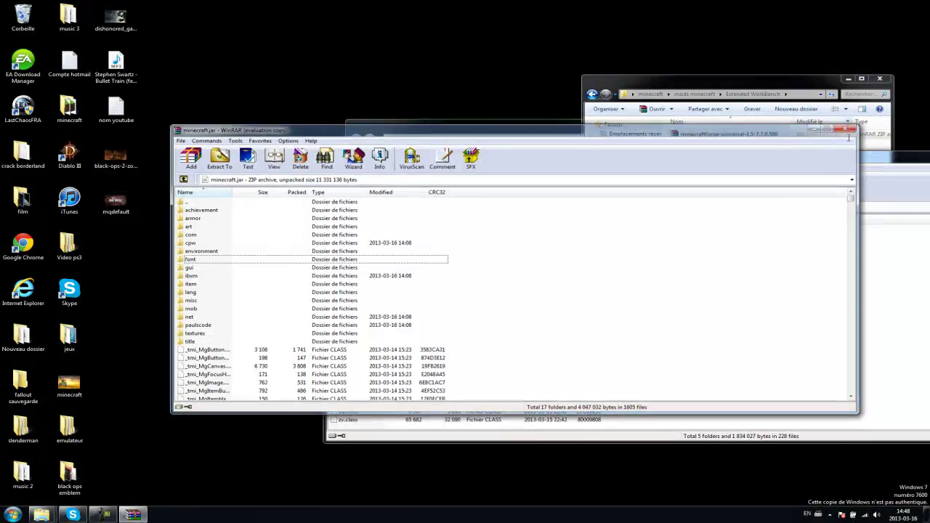
pyautogui.moveTo(902, 162); pyautogui.dragTo(637, 237)
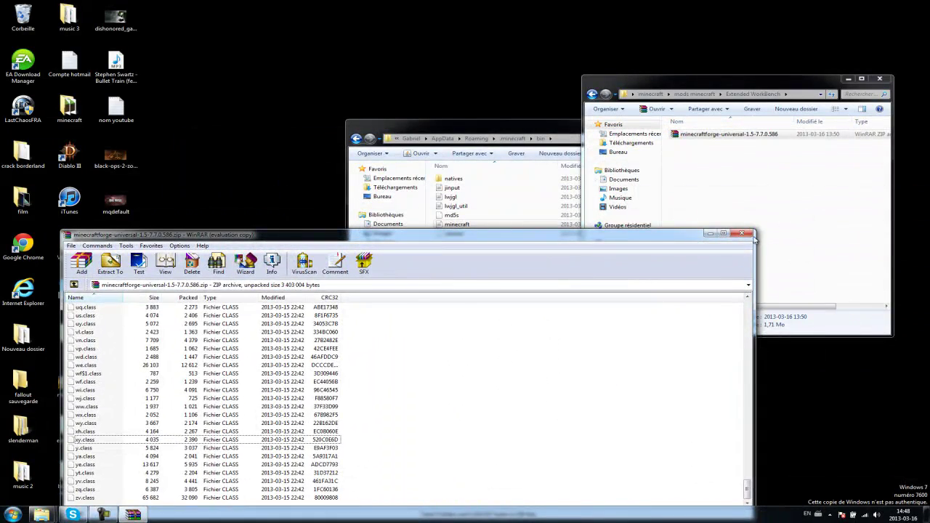
pyautogui.click(742, 234)
# Step: Go back from the bin folder to Roaming and reopen the .minecraft folder
pyautogui.click(491, 297)
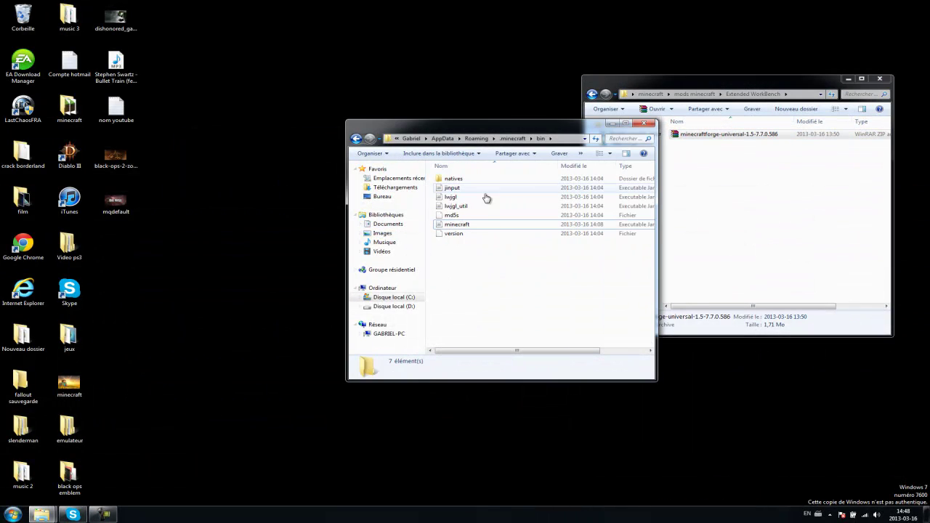
pyautogui.click(356, 138)
pyautogui.click(356, 138)
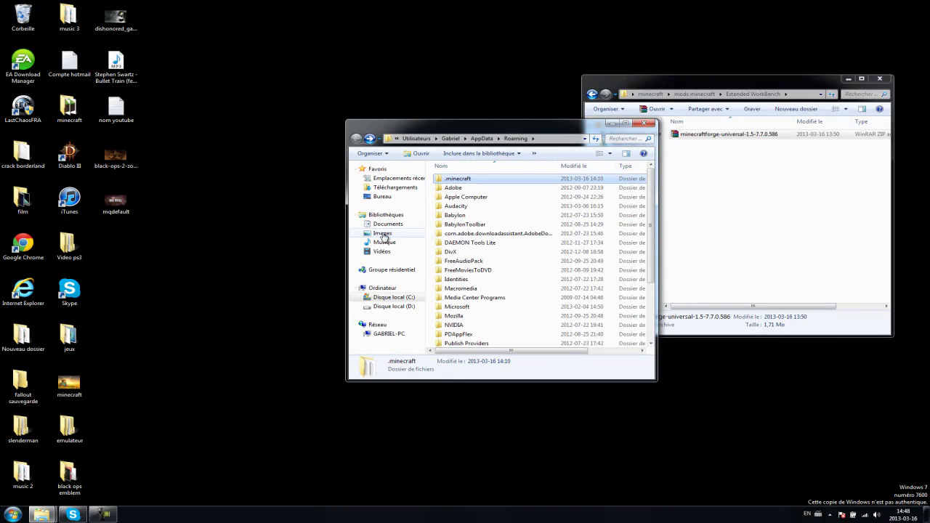
pyautogui.doubleClick(478, 180)
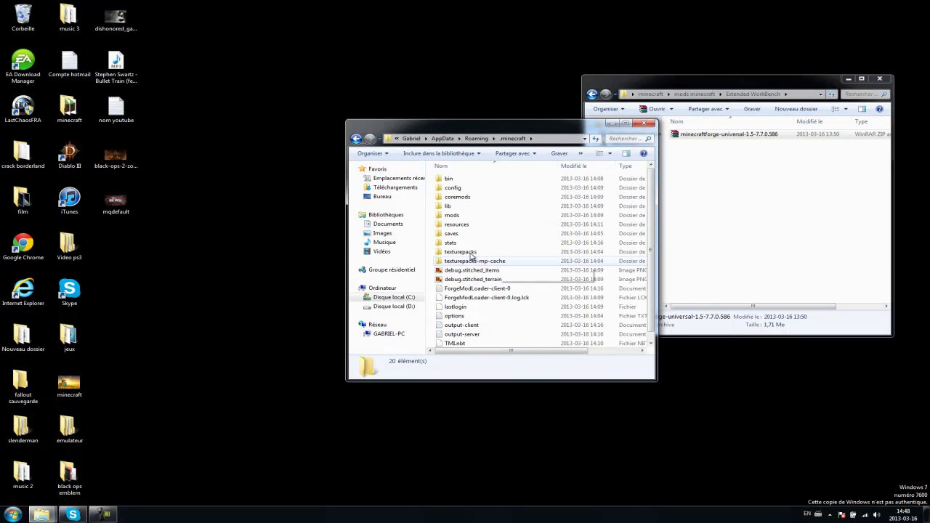
pyautogui.scroll(-1, 642, 289)
pyautogui.scroll(1, 643, 244)
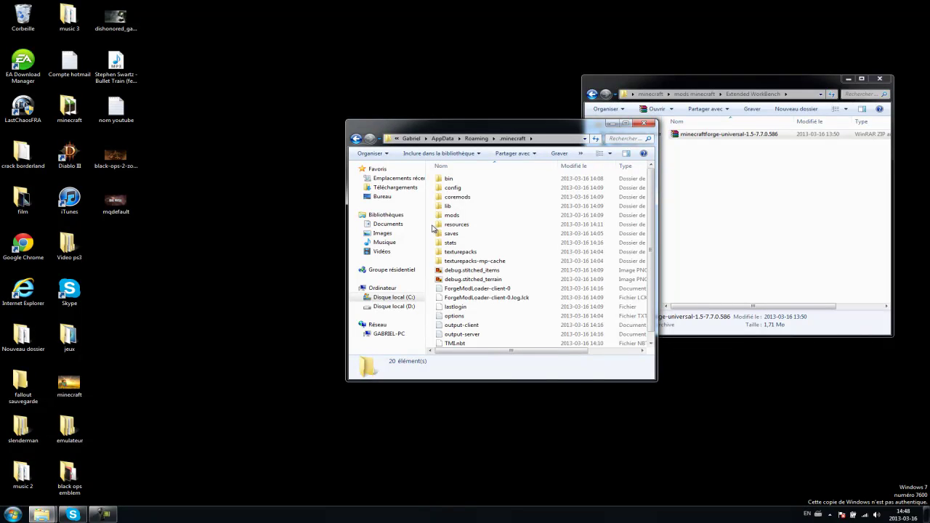
# Step: Create a new folder with the default name in .minecraft and delete it again
pyautogui.rightClick(433, 229)
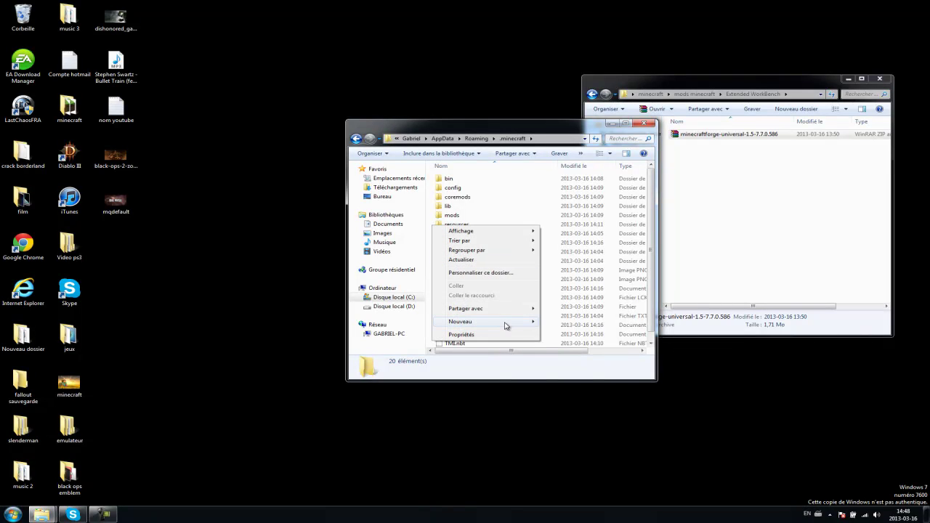
pyautogui.moveTo(509, 324)
pyautogui.click(562, 322)
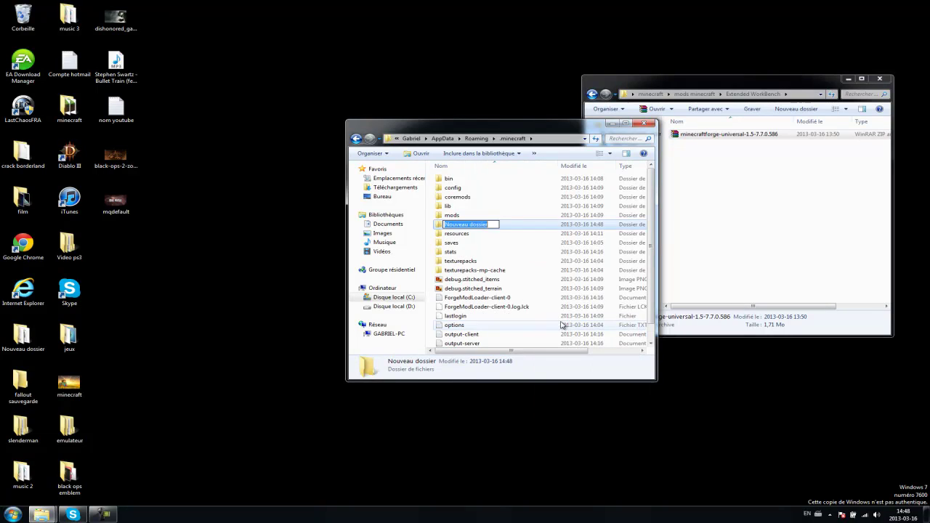
pyautogui.click(471, 233)
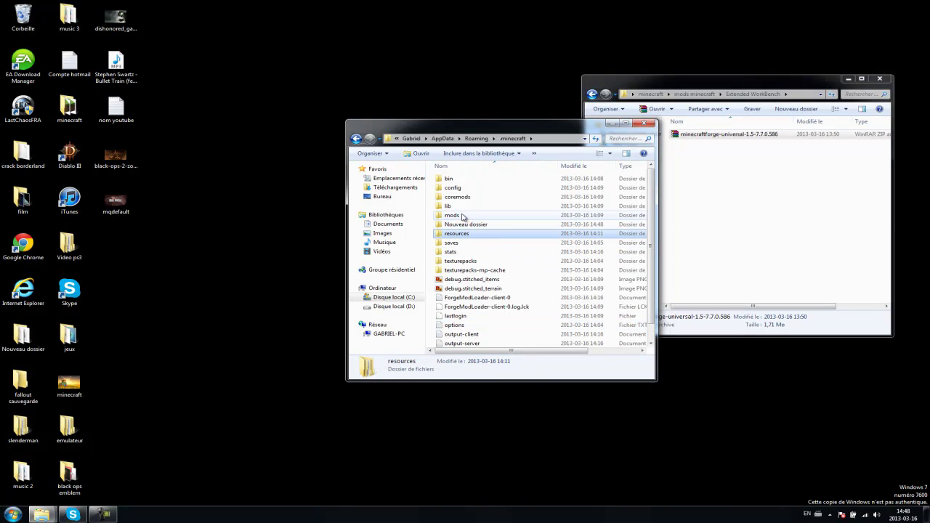
pyautogui.rightClick(455, 227)
pyautogui.click(454, 227)
pyautogui.rightClick(454, 227)
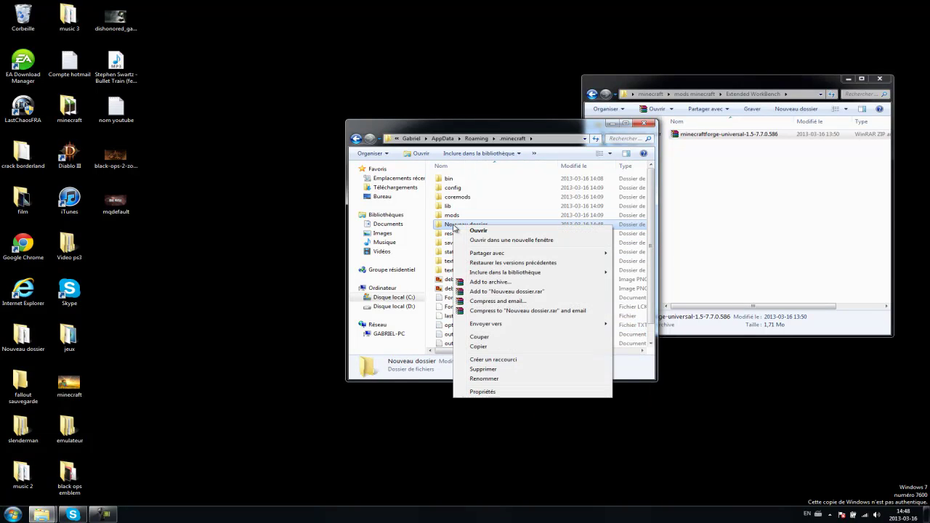
pyautogui.click(508, 370)
pyautogui.press('Return')
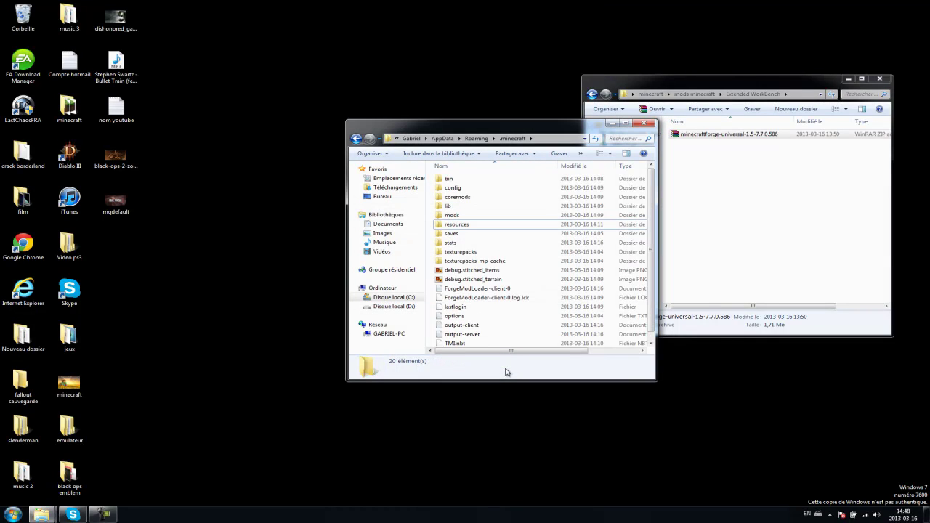
# Step: Open the mods folder inside .minecraft
pyautogui.doubleClick(459, 220)
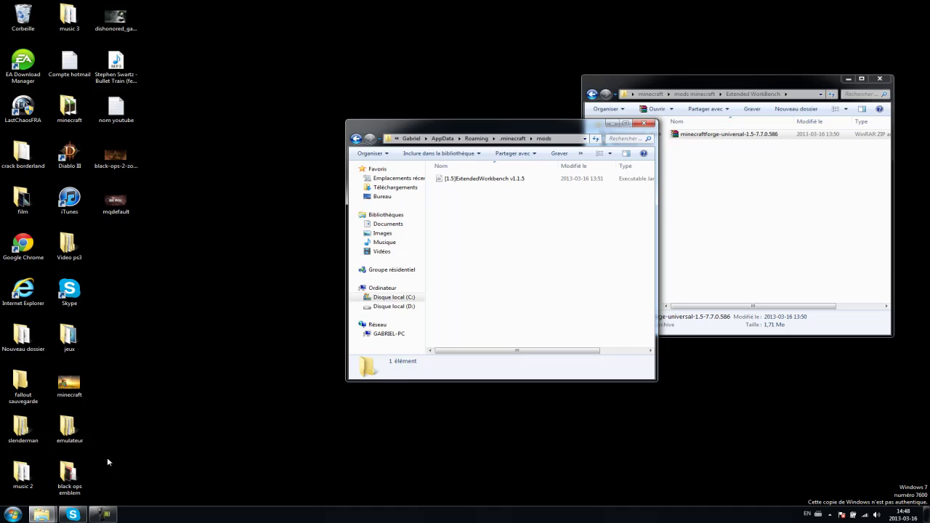
# Step: Move [1.5]ExtendedWorkbench v1.1.5 out of mods into the Extended WorkBench folder and back into mods again
pyautogui.click(254, 492)
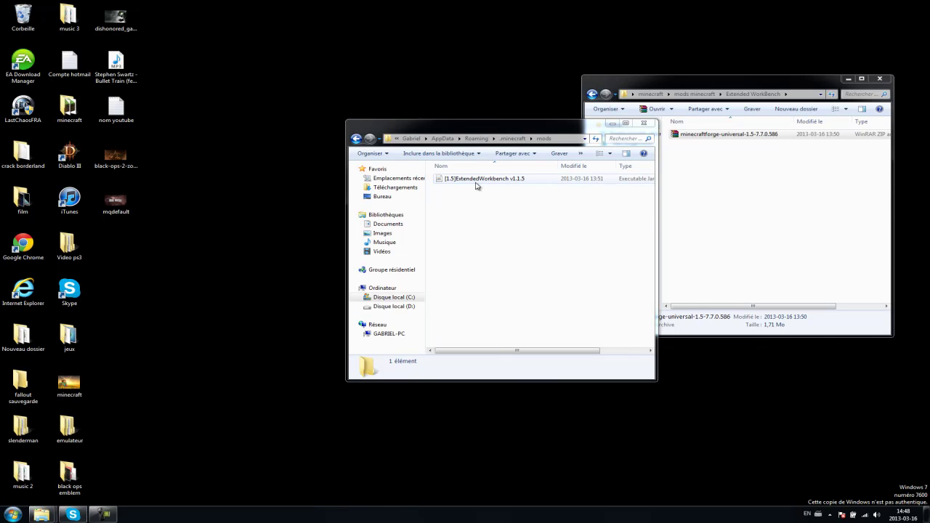
pyautogui.moveTo(498, 127); pyautogui.dragTo(378, 113)
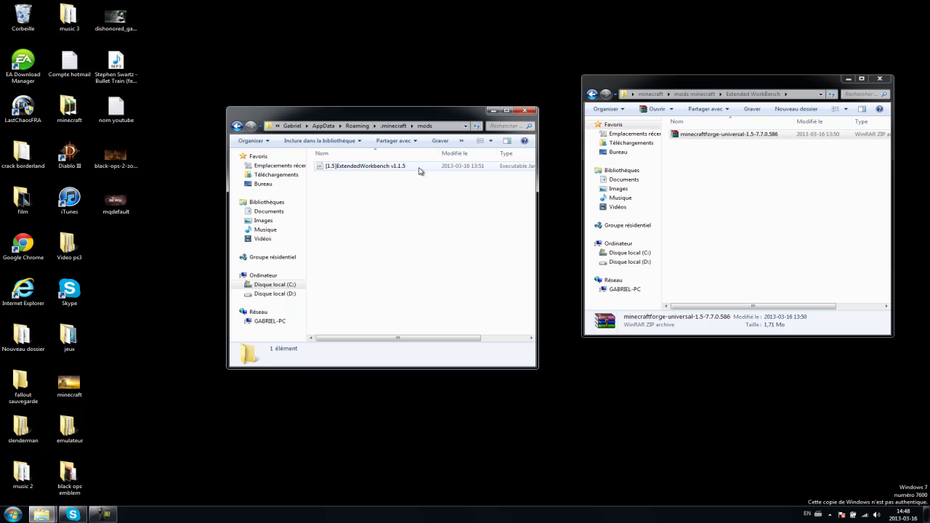
pyautogui.moveTo(473, 169); pyautogui.dragTo(738, 194)
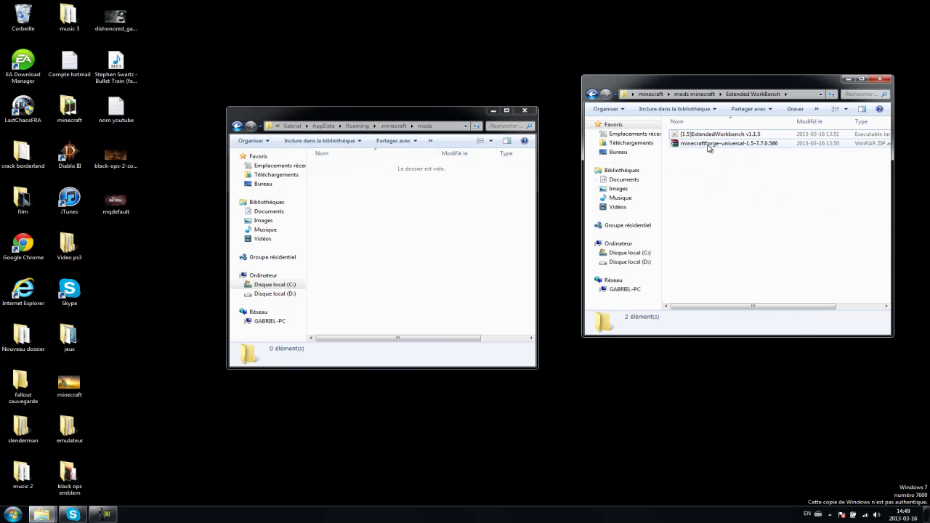
pyautogui.moveTo(708, 135); pyautogui.dragTo(443, 197)
# Step: Go back to .minecraft, return to mods, and close both the mods and Extended WorkBench folder windows
pyautogui.click(236, 125)
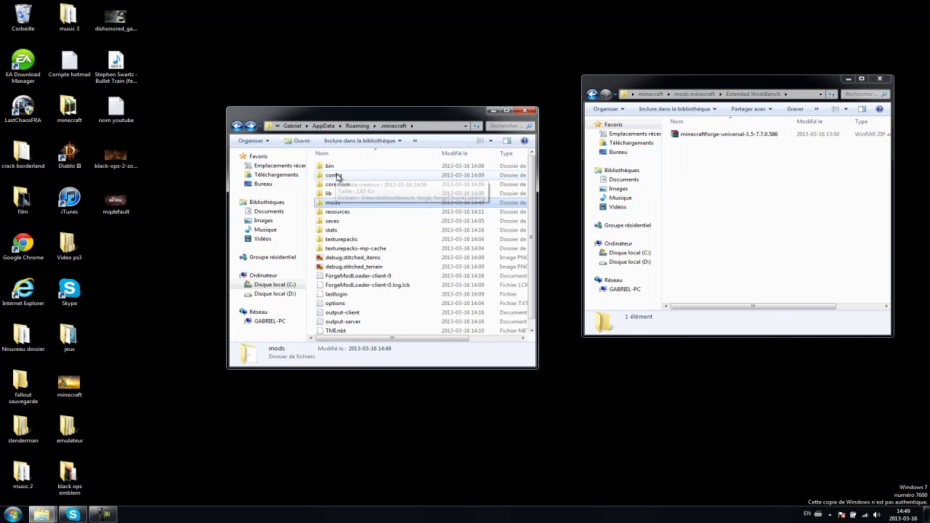
pyautogui.click(250, 125)
pyautogui.click(523, 110)
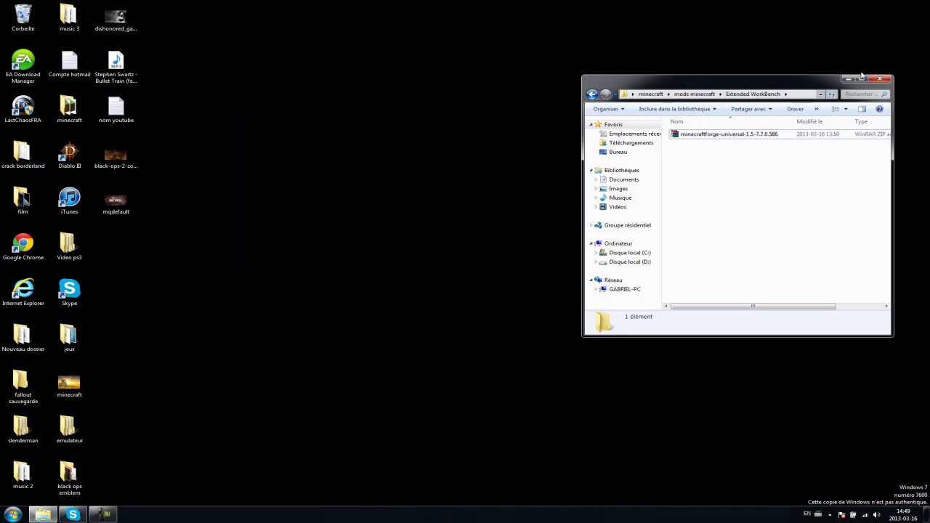
pyautogui.click(881, 79)
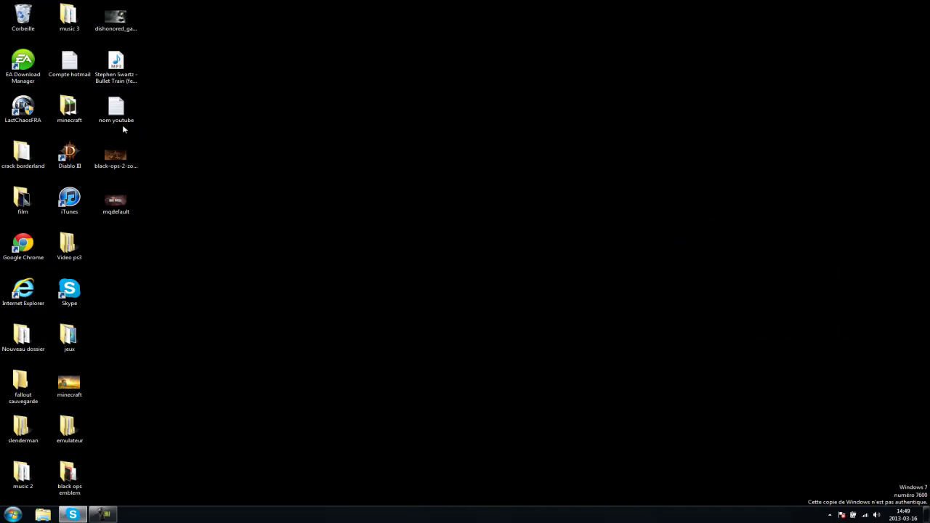
# Step: Launch Minecraft from the desktop's minecraft folder, allow it to run, and log in with the remembered account
pyautogui.doubleClick(70, 110)
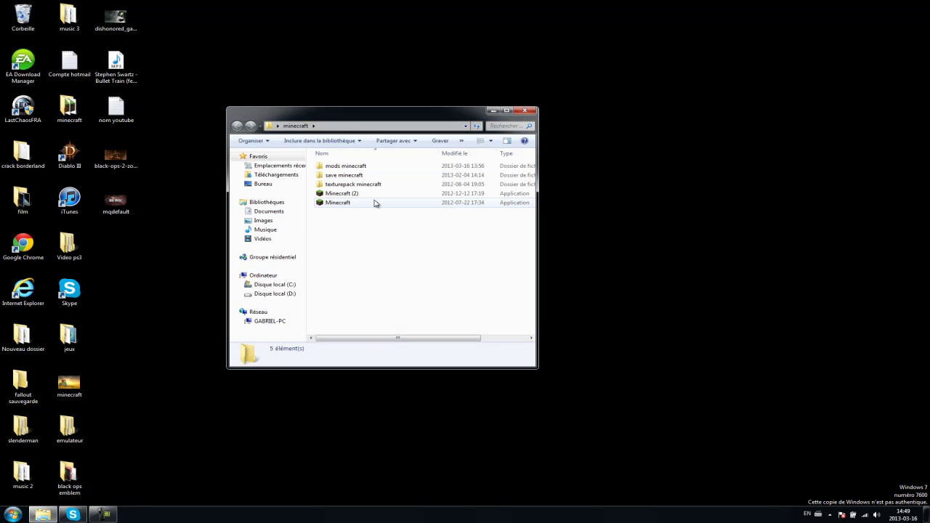
pyautogui.doubleClick(372, 204)
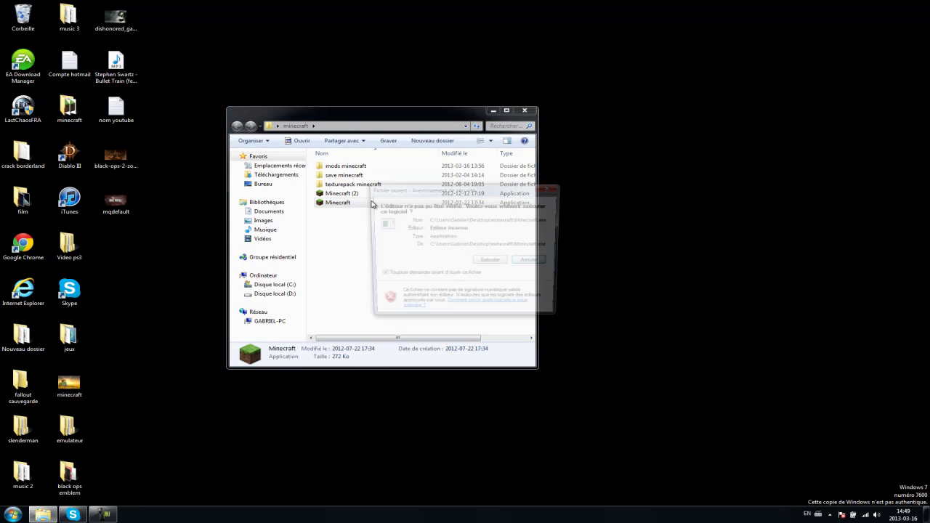
pyautogui.click(497, 264)
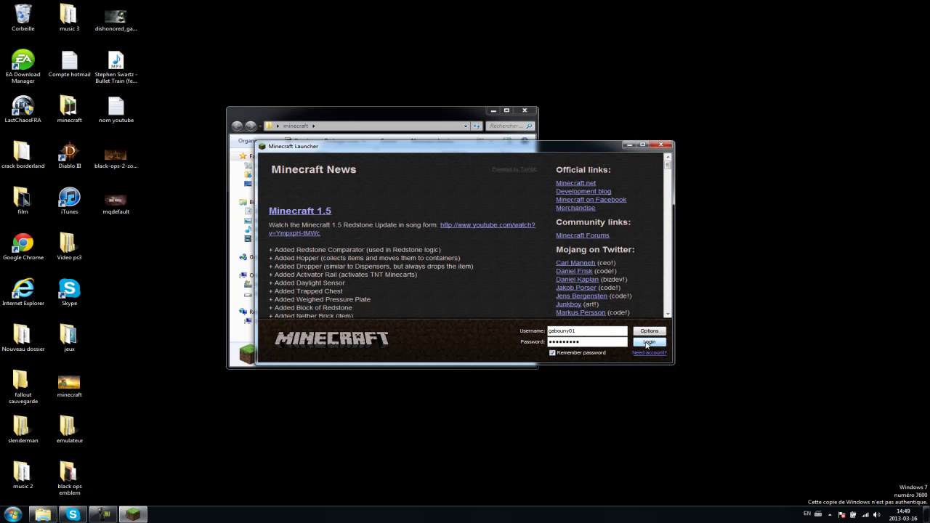
pyautogui.click(646, 342)
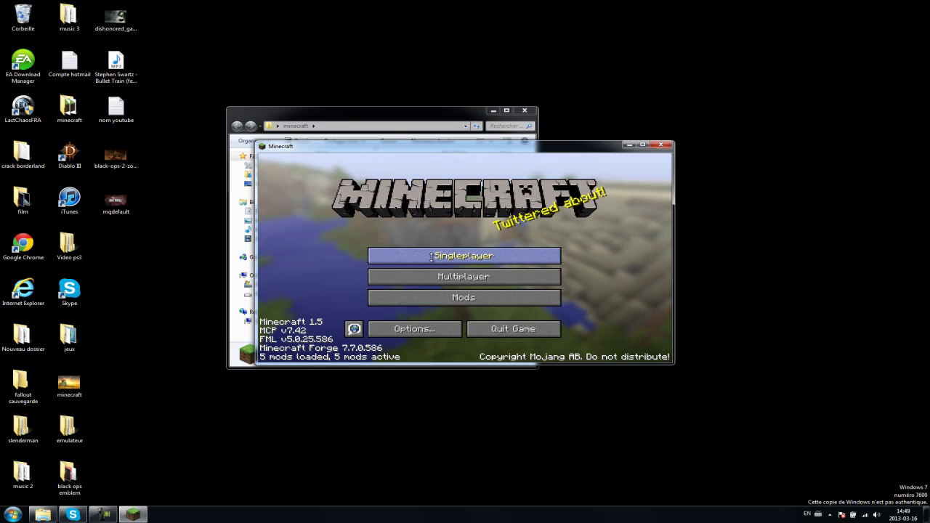
# Step: Maximize the game window and load the singleplayer world New World
pyautogui.click(431, 255)
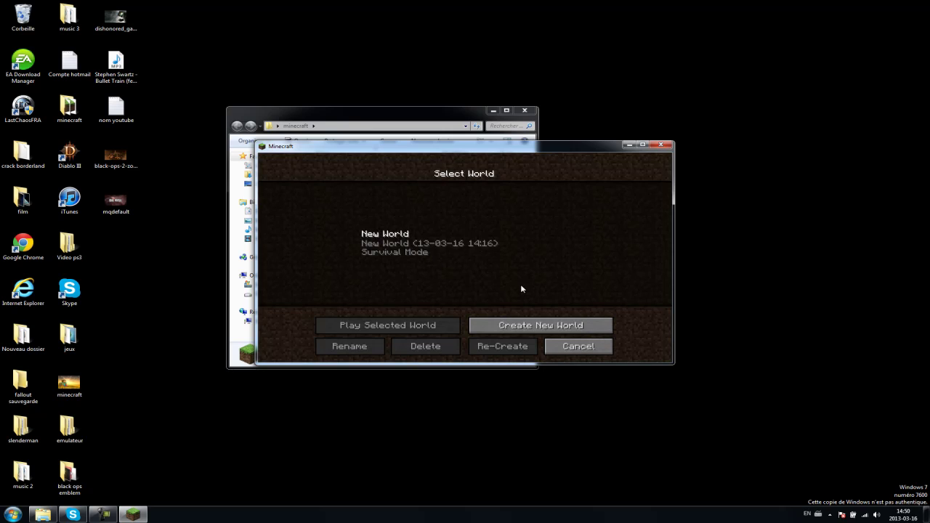
pyautogui.click(441, 243)
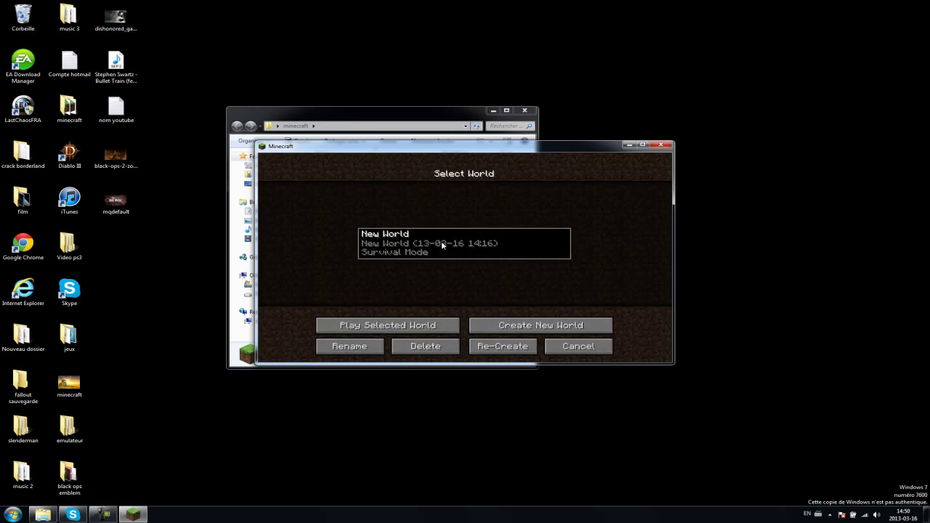
pyautogui.click(643, 145)
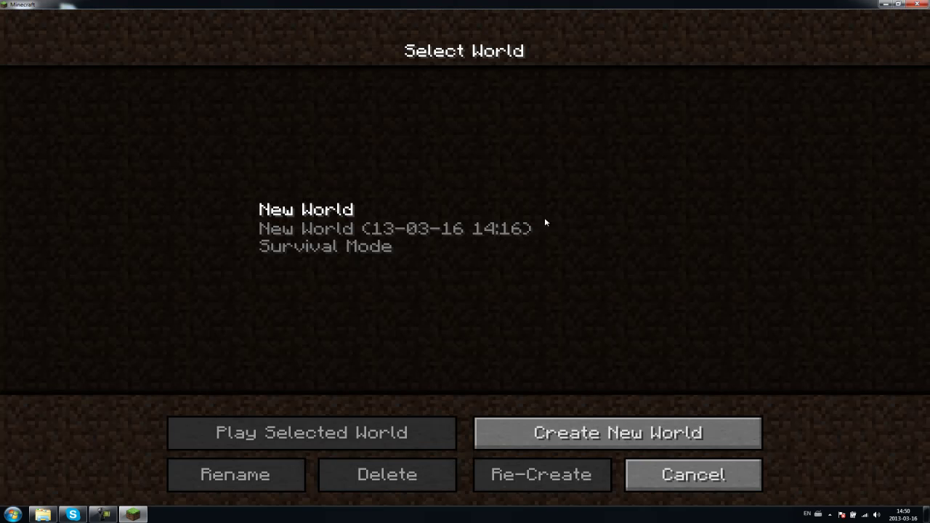
pyautogui.doubleClick(367, 244)
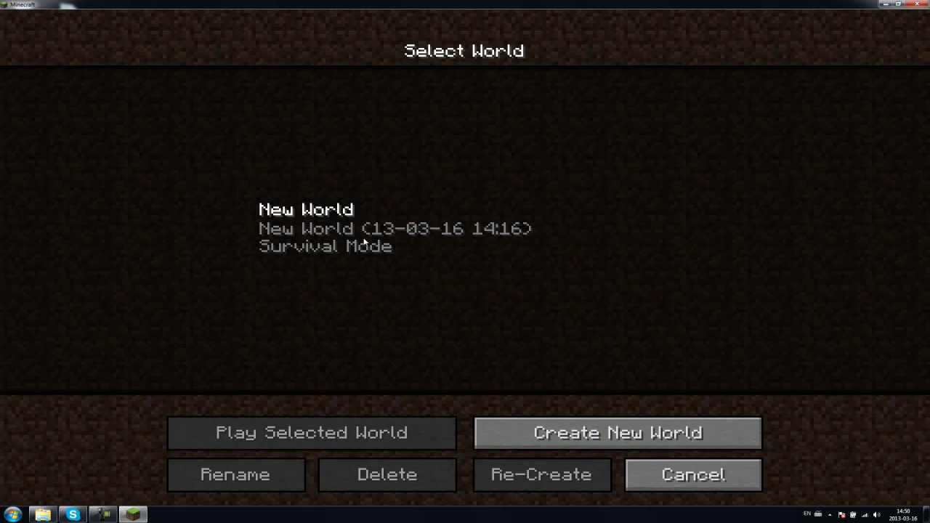
pyautogui.doubleClick(365, 242)
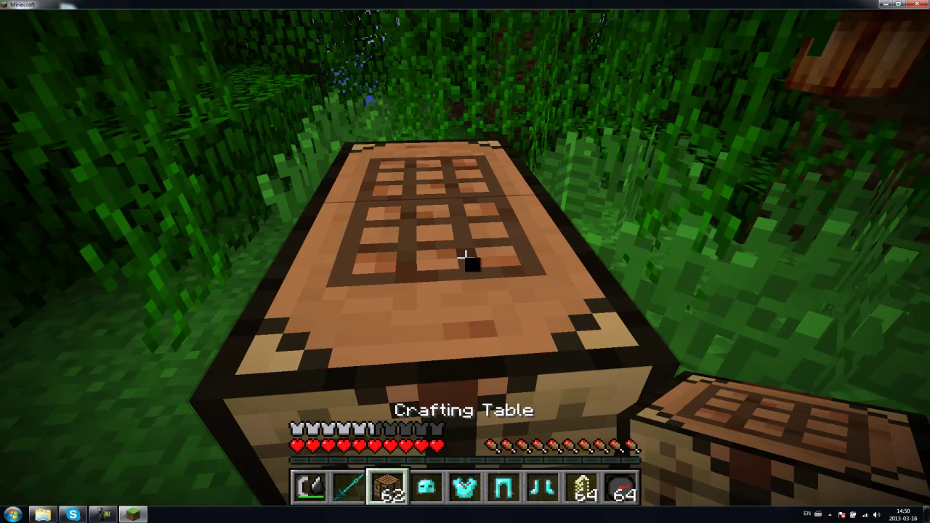
# Step: Open the inventory, examine the item list through page 5 and the Extended Diamond Sword, and return to the game
pyautogui.press('e')
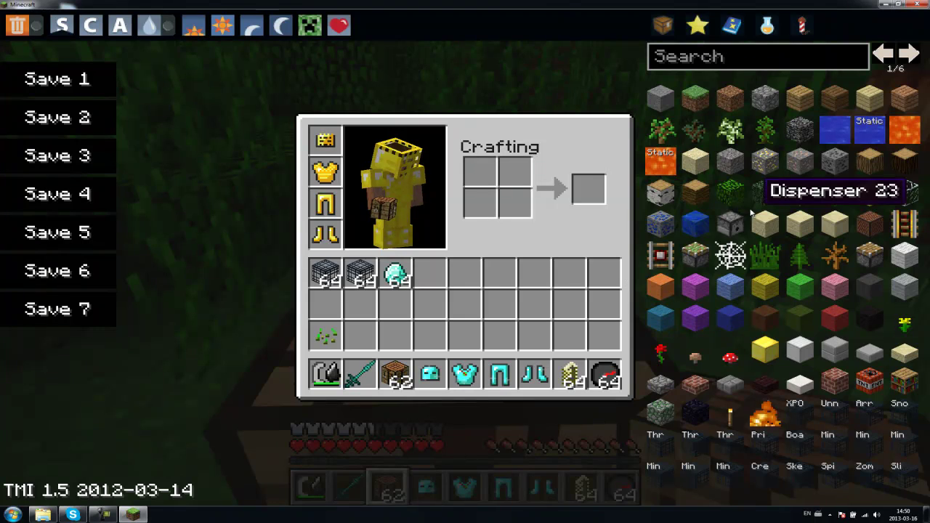
pyautogui.click(909, 59)
pyautogui.click(910, 59)
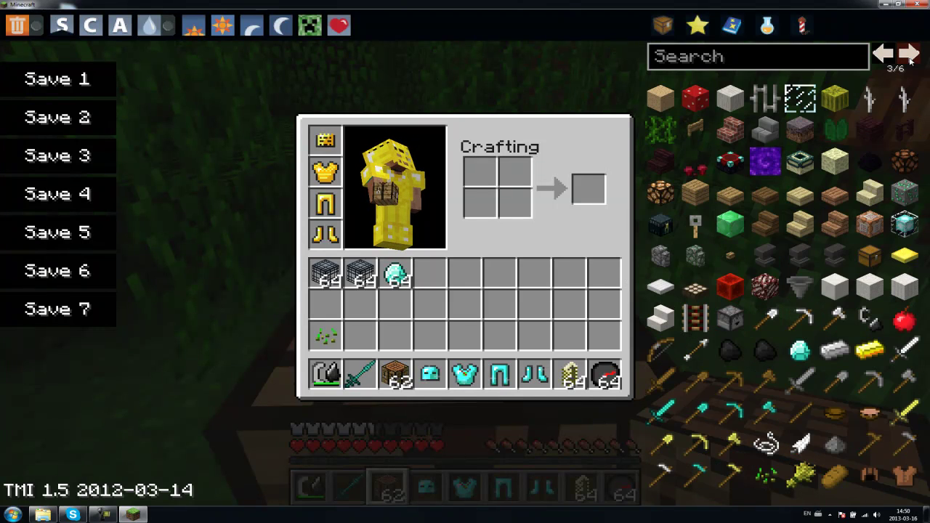
pyautogui.click(913, 54)
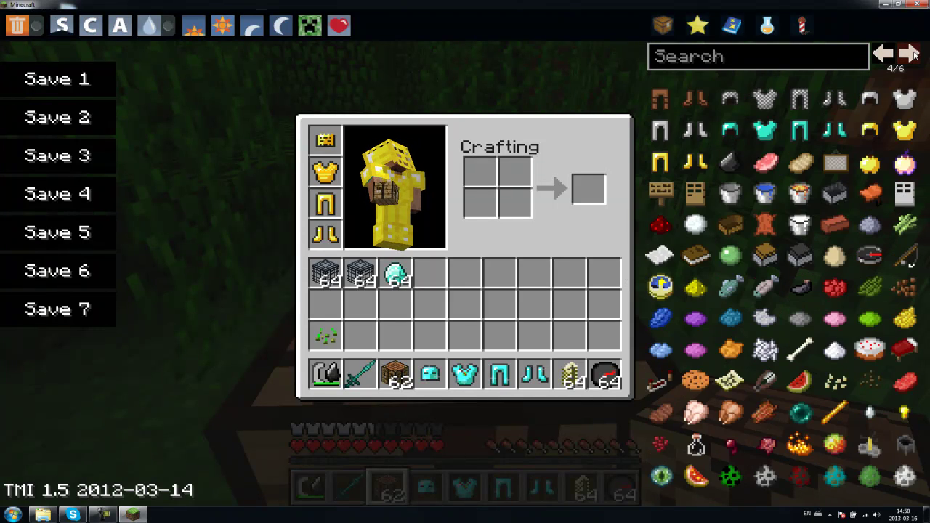
pyautogui.click(914, 54)
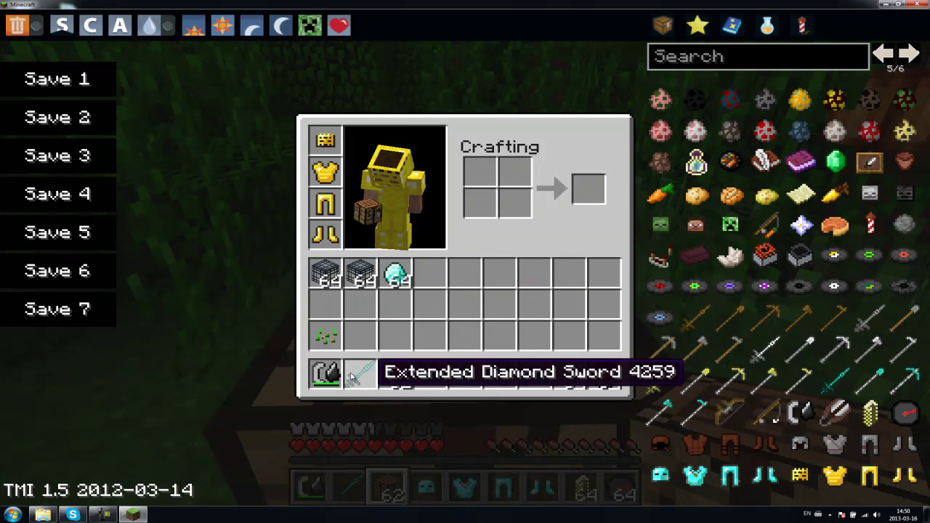
pyautogui.press('e')
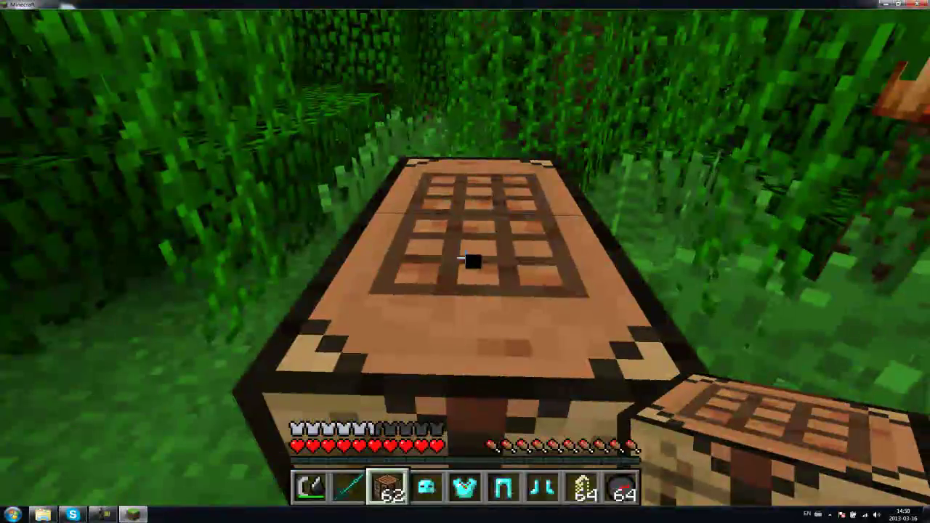
# Step: Open and close the inventory once more, and place another crafting table beside the extended workbench
pyautogui.press('e')
pyautogui.press('e')
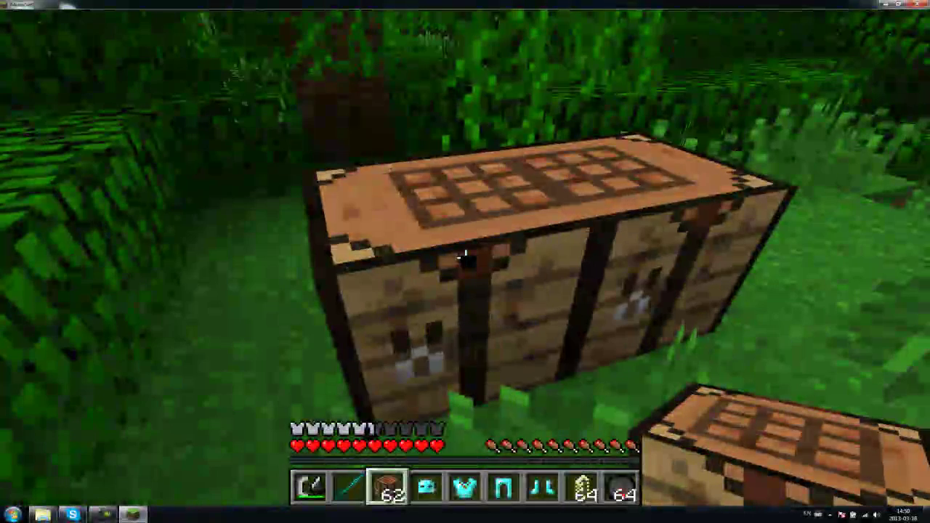
pyautogui.rightClick(465, 256)
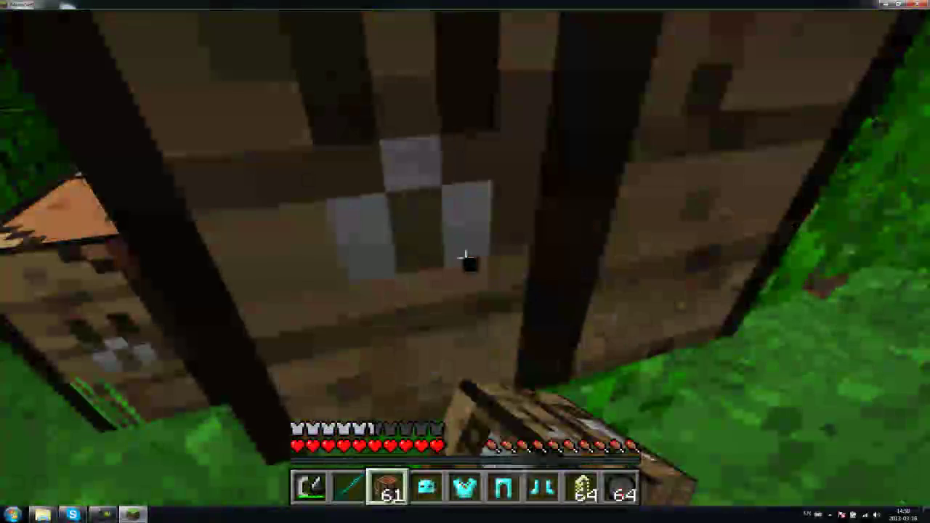